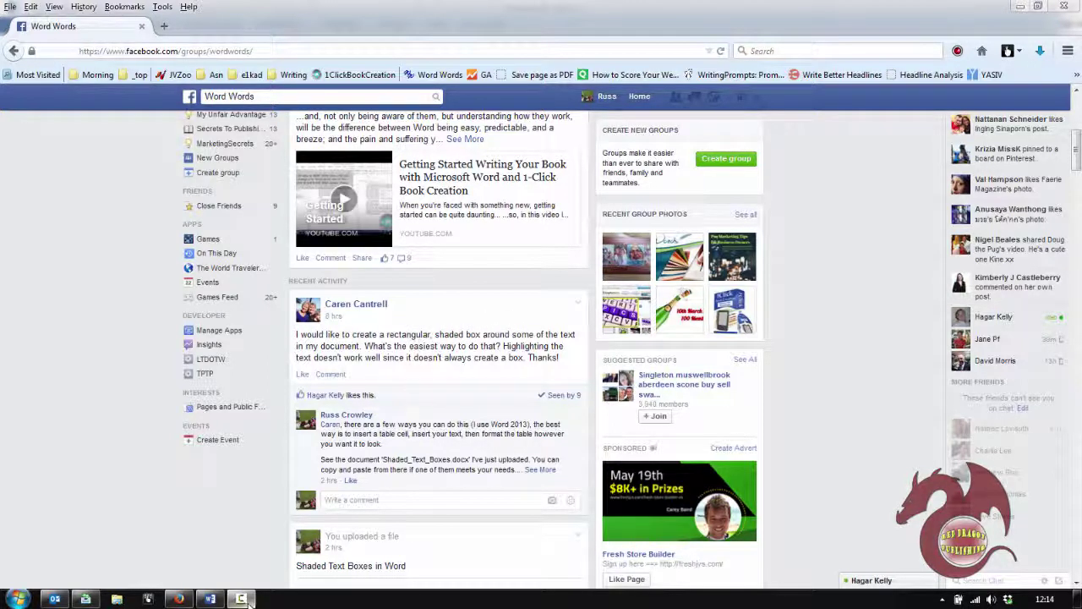
Step: Switch from the Facebook Word Words group to the Word document Document1
mouse_move(247, 600)
Step: Add 'Table Cell – Box on Text' as a Heading 2 line above the two video sentences
mouse_move(213, 600)
left_click(209, 527)
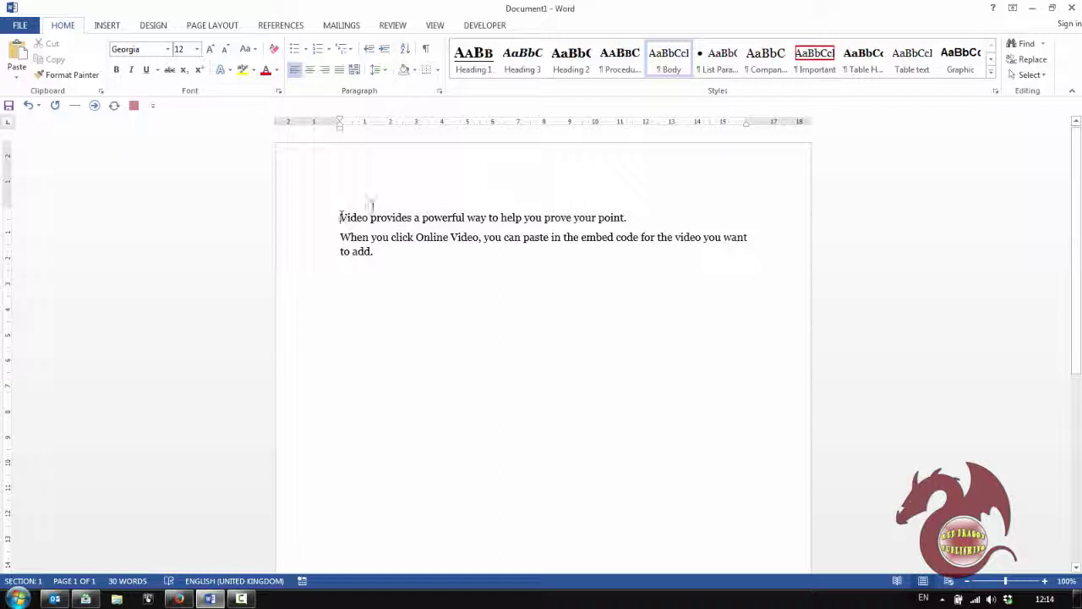
key("Return")
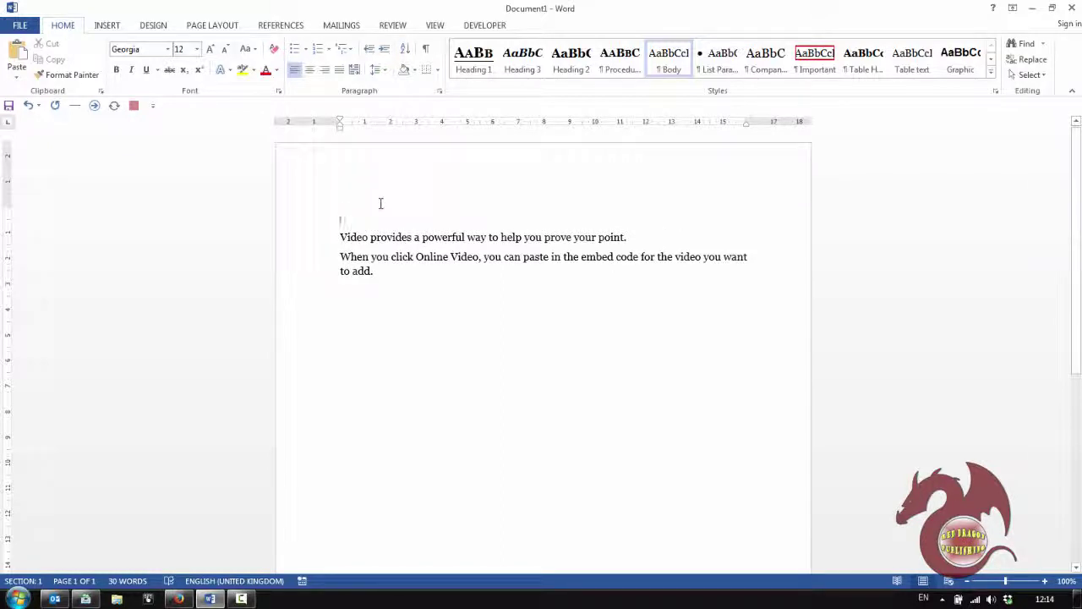
type("Table Cell – Box on Text")
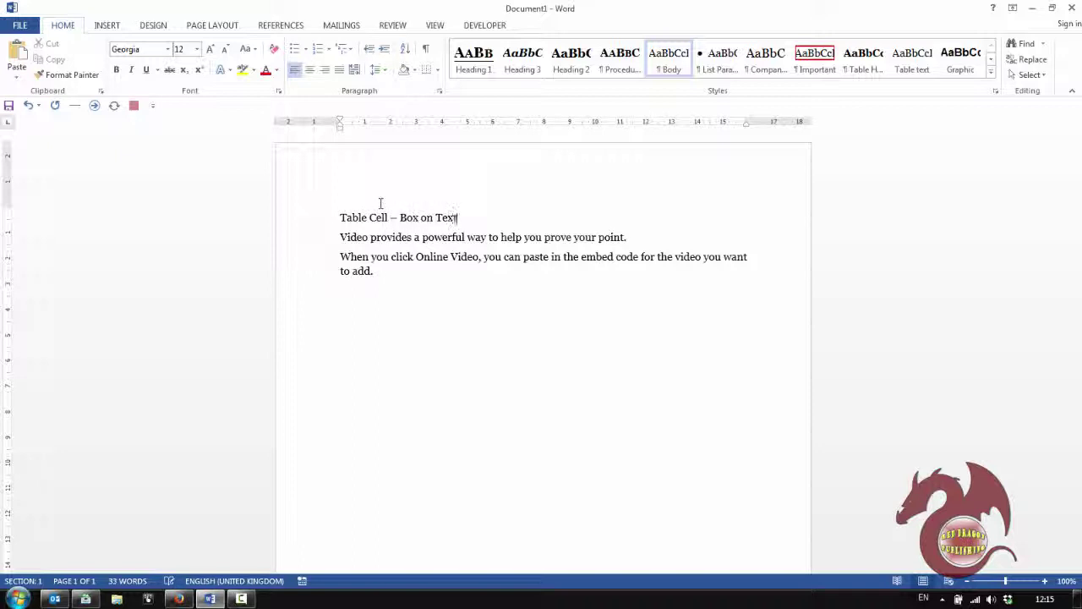
key("ctrl+alt+2")
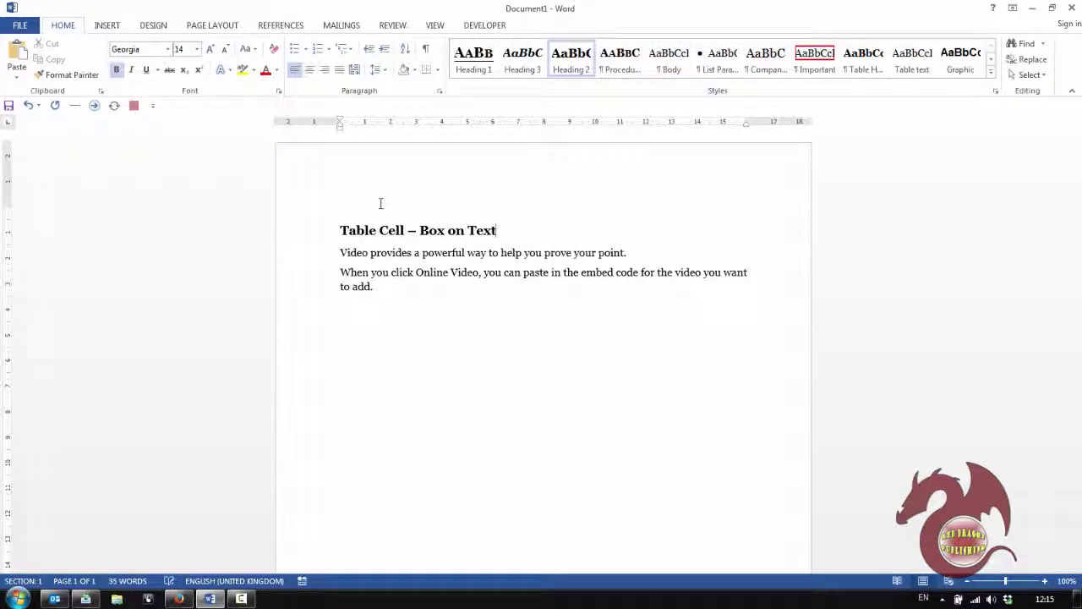
left_click_drag(373, 287, 340, 252)
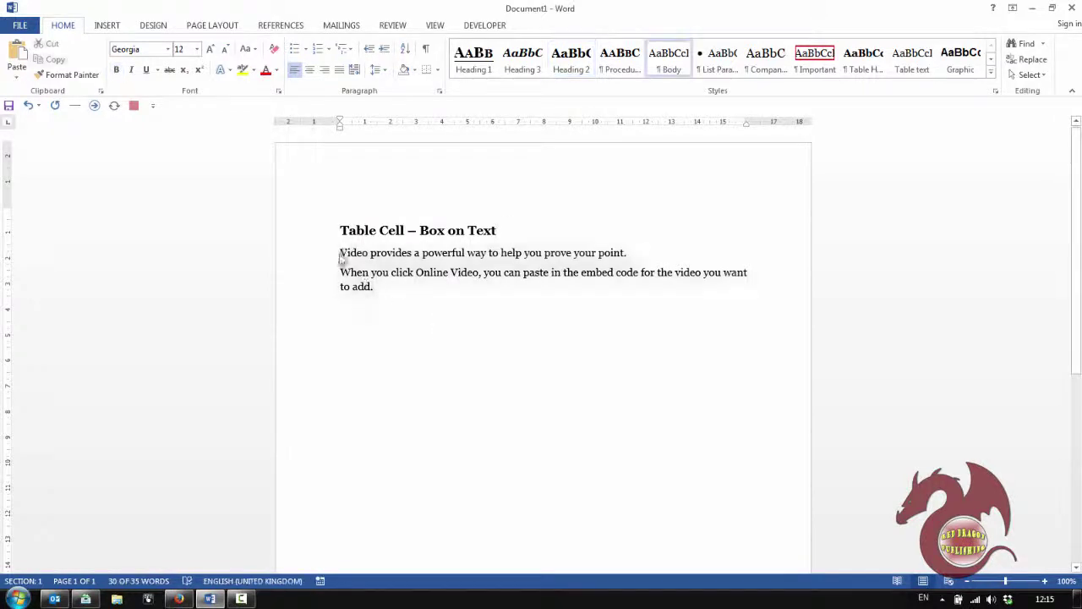
key("Left")
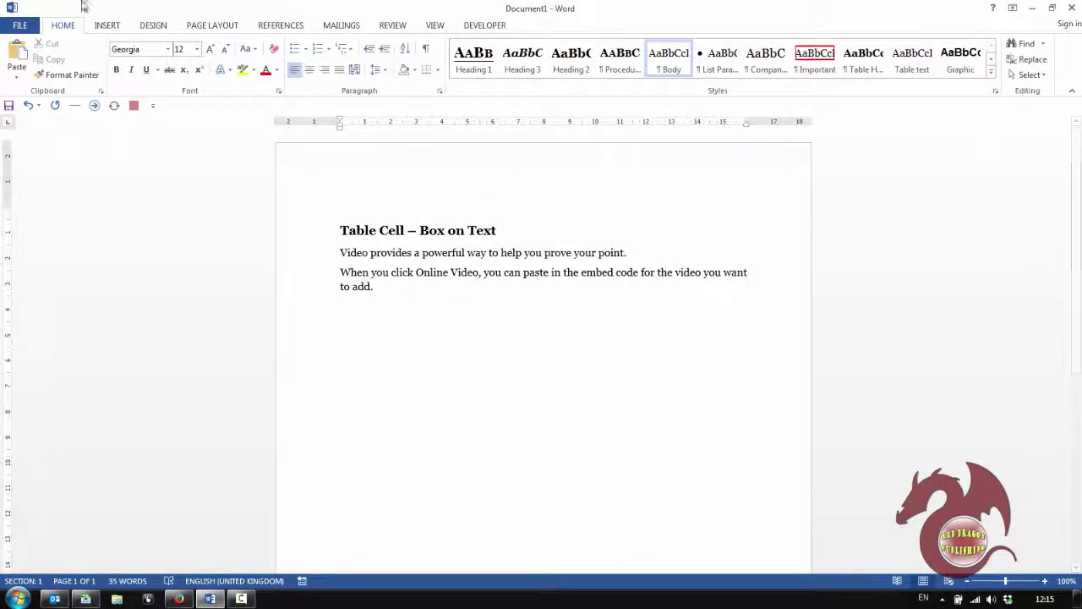
Step: Insert a 1x1 table and move both video sentences into its cell
left_click(117, 24)
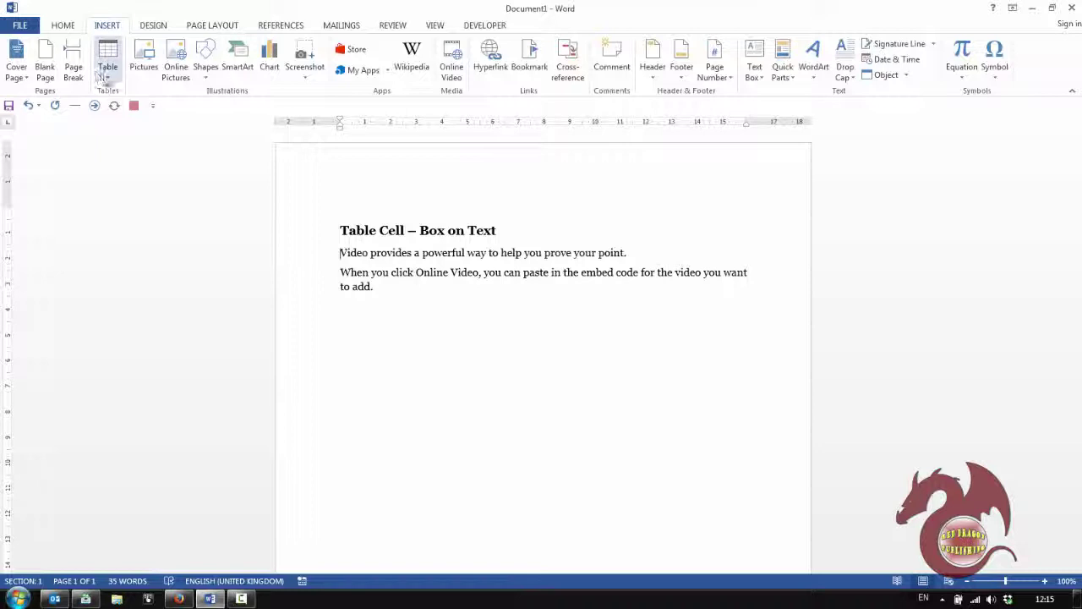
left_click(108, 61)
left_click(106, 108)
left_click(394, 314)
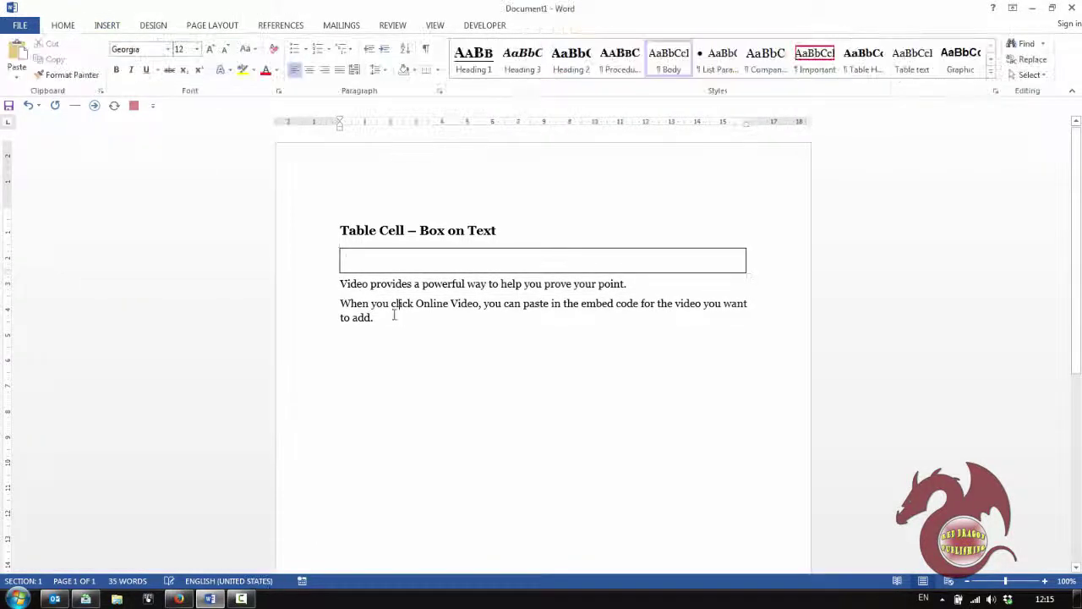
left_click_drag(394, 314, 330, 278)
key("ctrl+x")
left_click(365, 261)
key("ctrl+v")
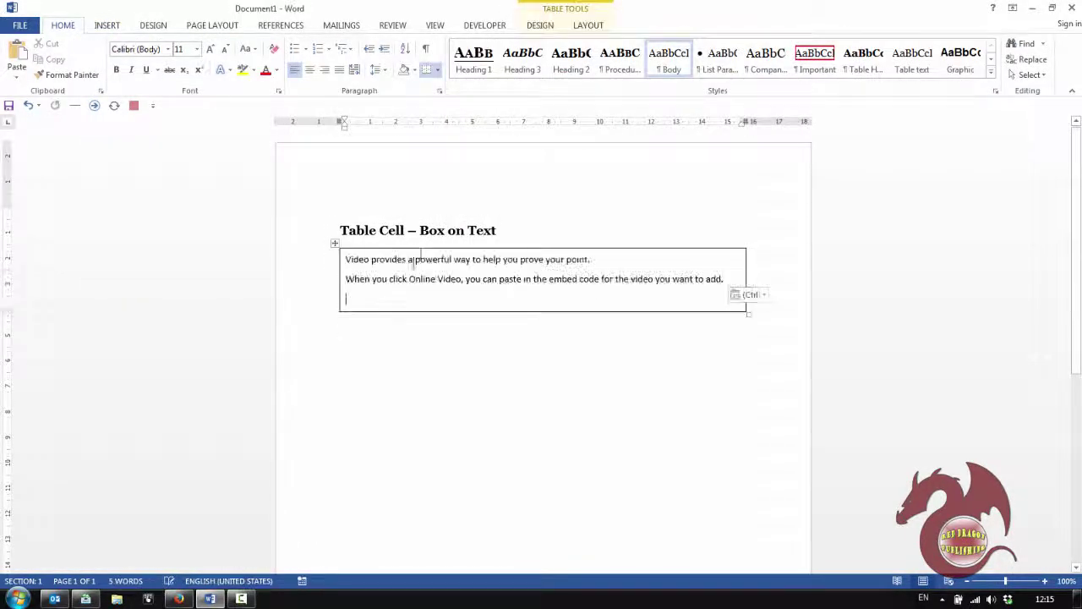
key("BackSpace")
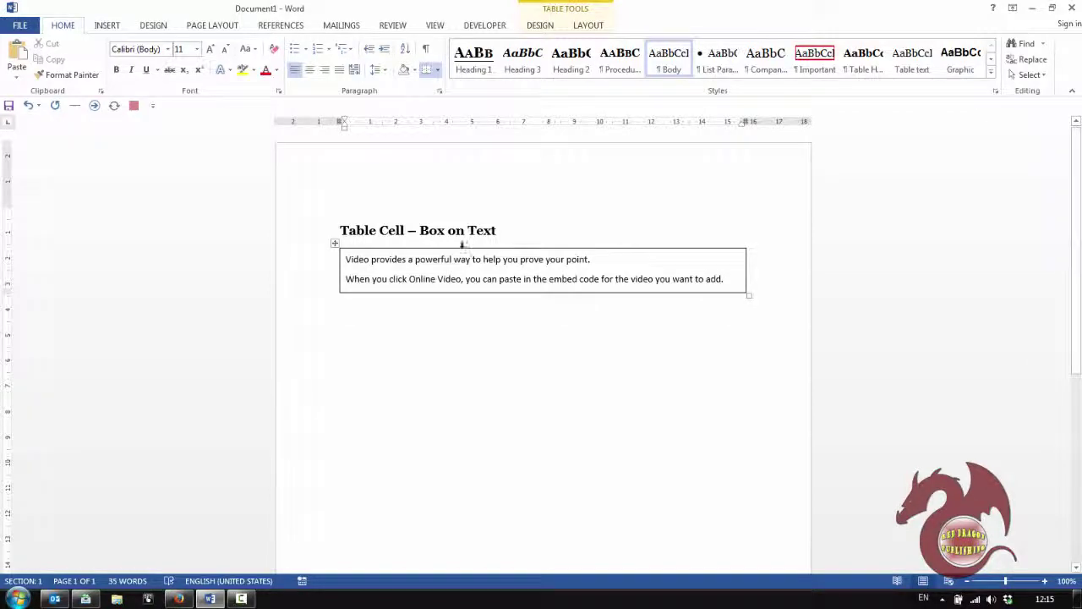
Step: Give the cell's text a Shadow border, applied to Text rather than Paragraph
left_click(335, 243)
right_click(335, 243)
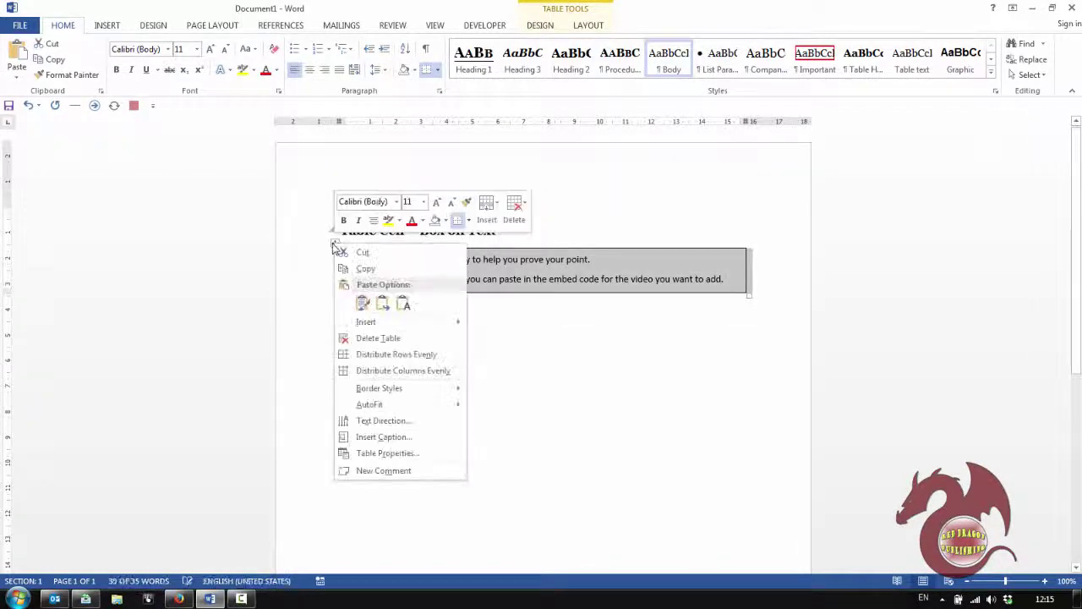
left_click(393, 453)
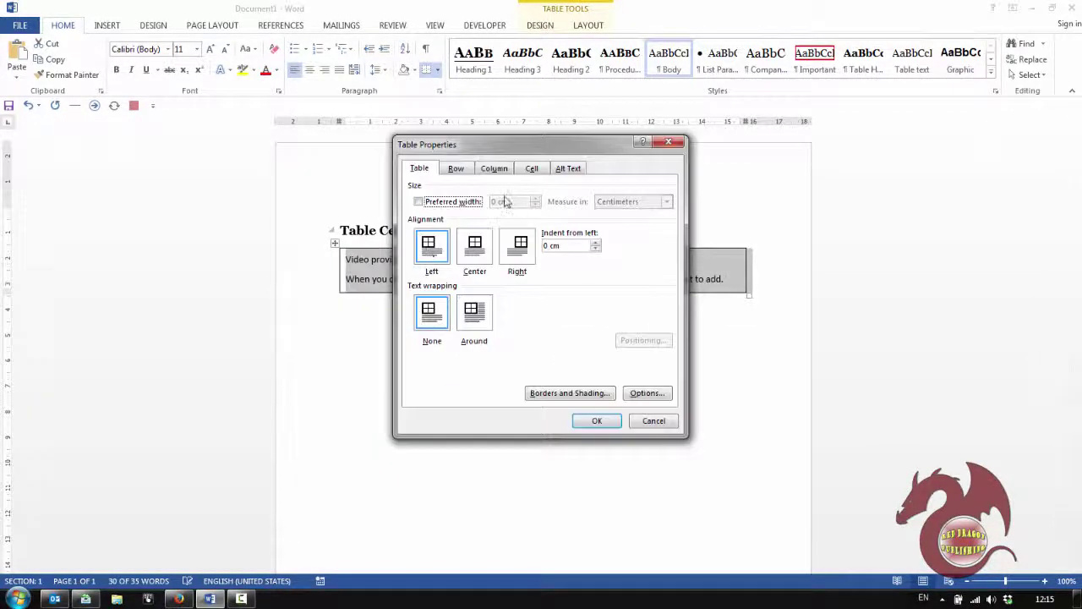
left_click(566, 396)
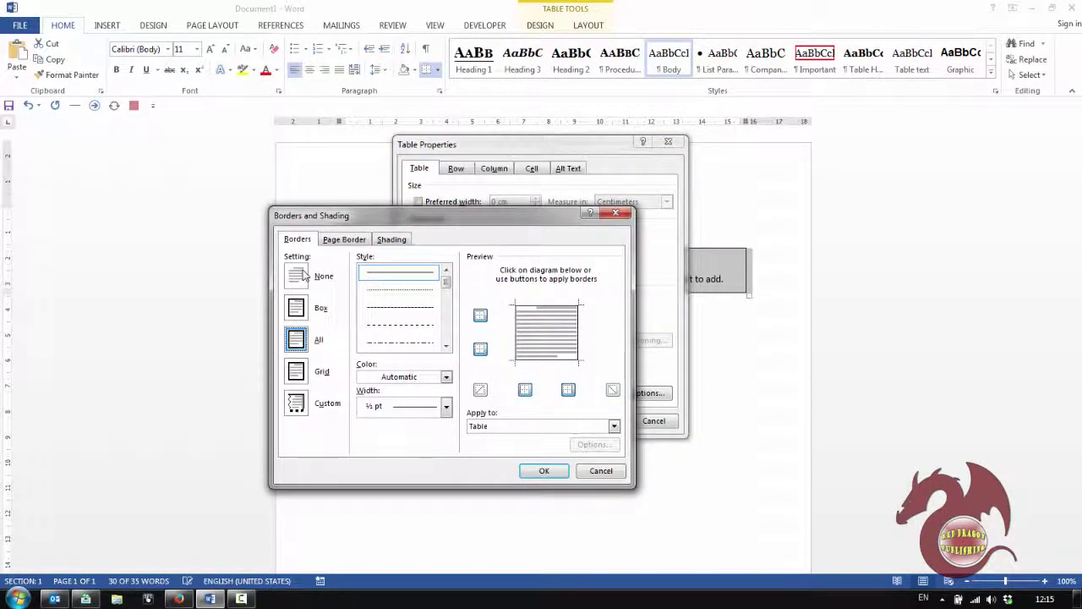
left_click(541, 425)
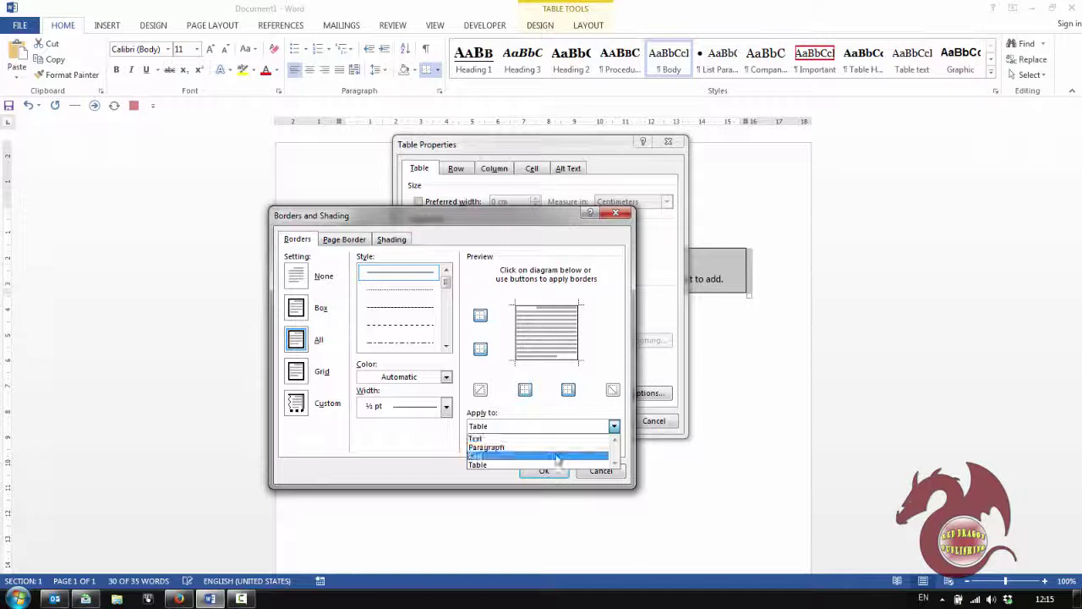
left_click(558, 446)
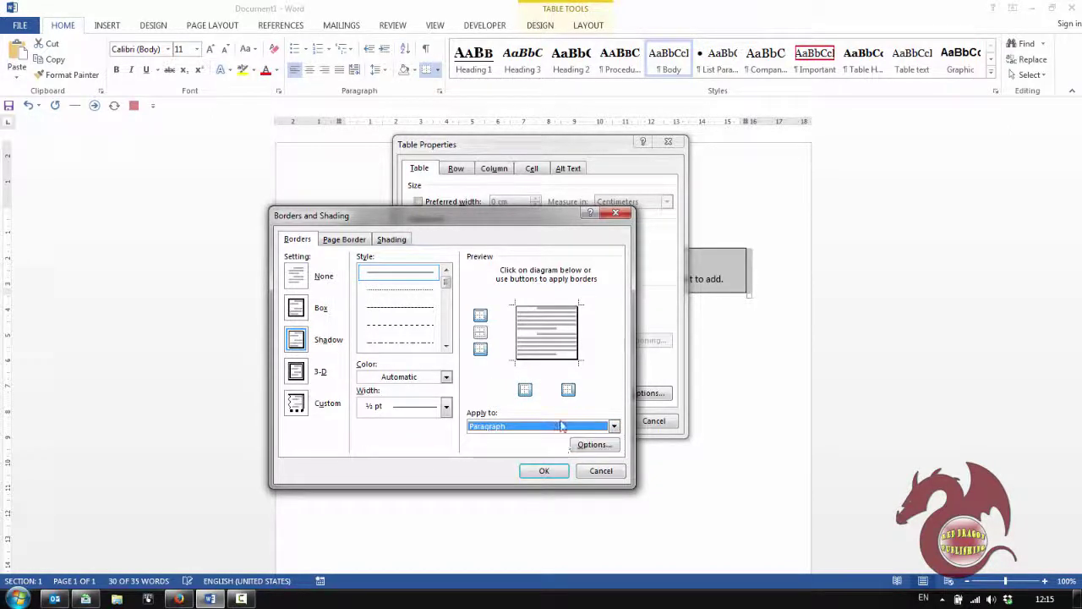
left_click(558, 426)
left_click(550, 437)
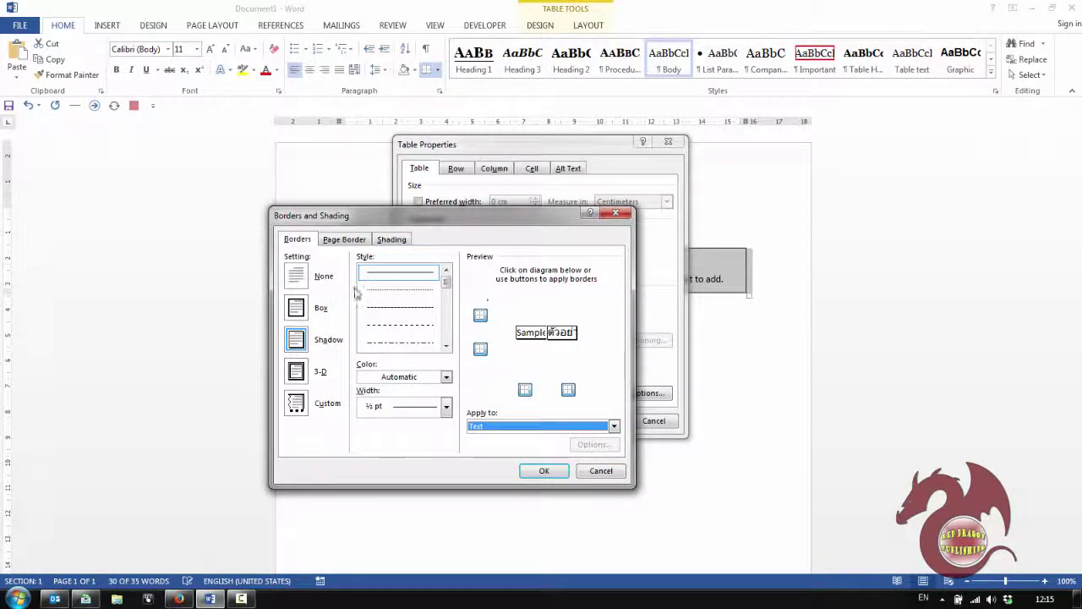
left_click(295, 341)
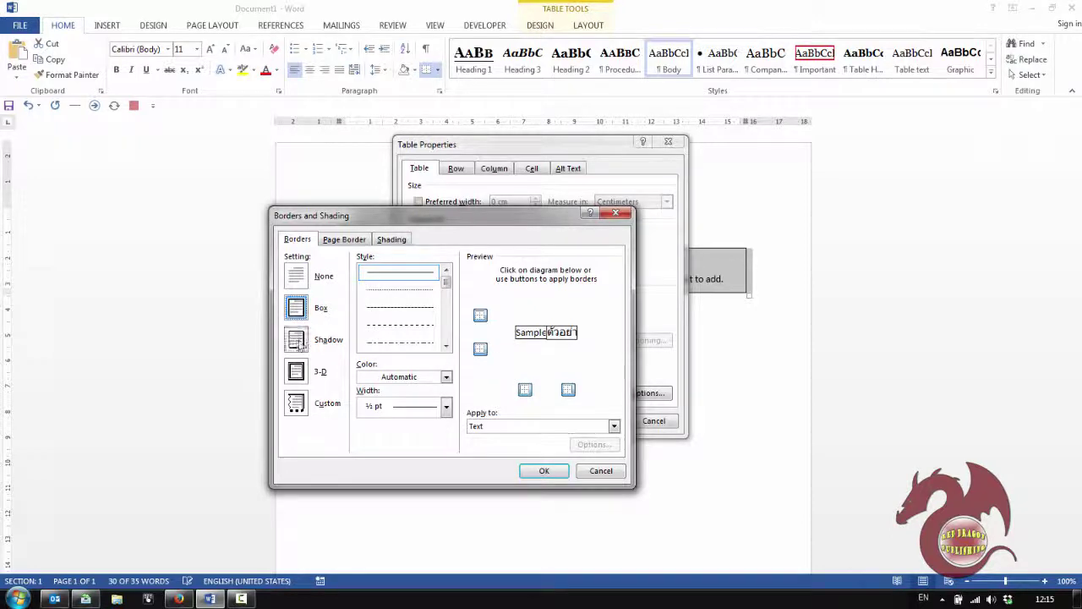
left_click(543, 470)
left_click(598, 421)
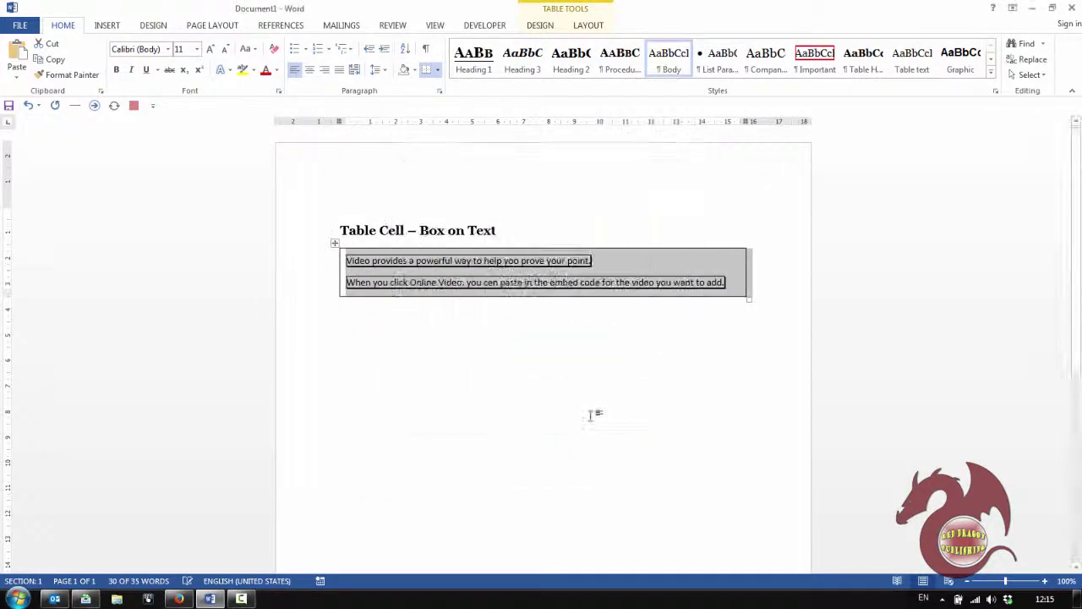
Step: Set the table's border to No Border
left_click(437, 69)
left_click(456, 153)
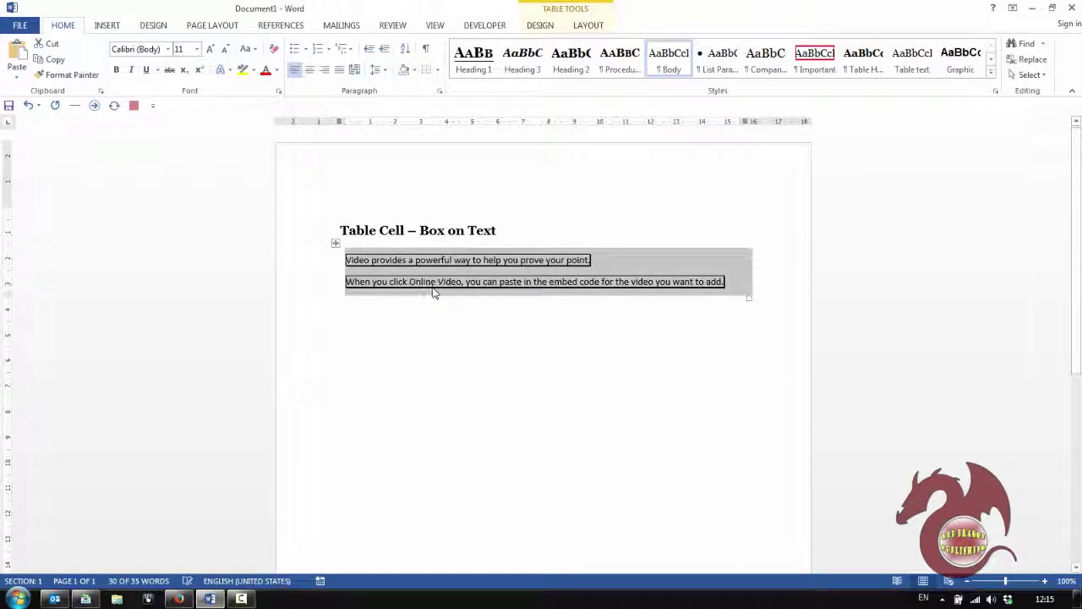
left_click(438, 260)
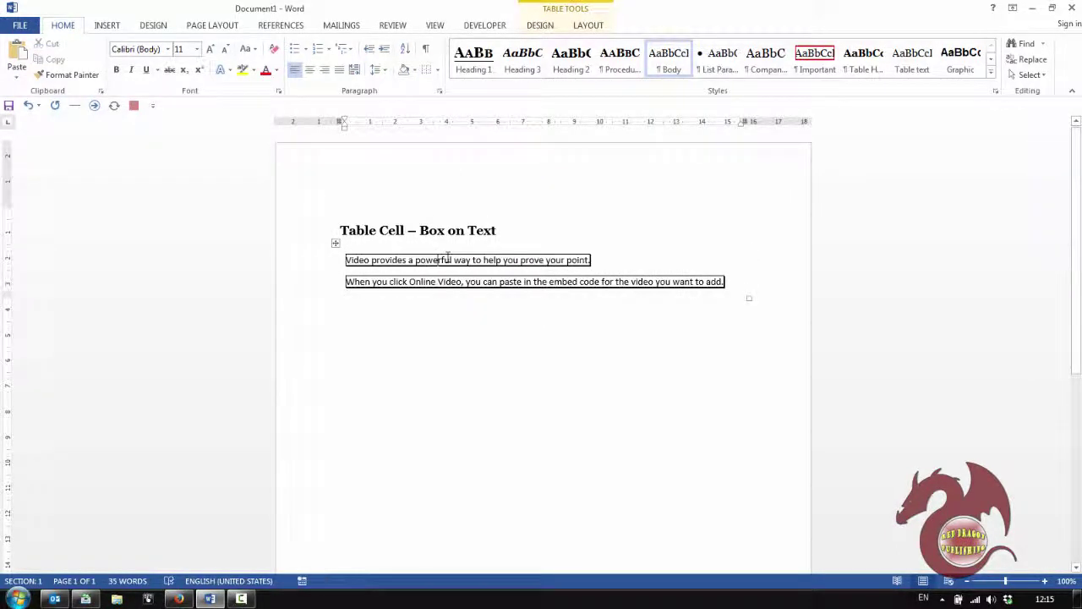
Step: Highlight 'provides a powerful way to' in Gray-25% and 'embed code' in yellow
left_click_drag(371, 259, 483, 259)
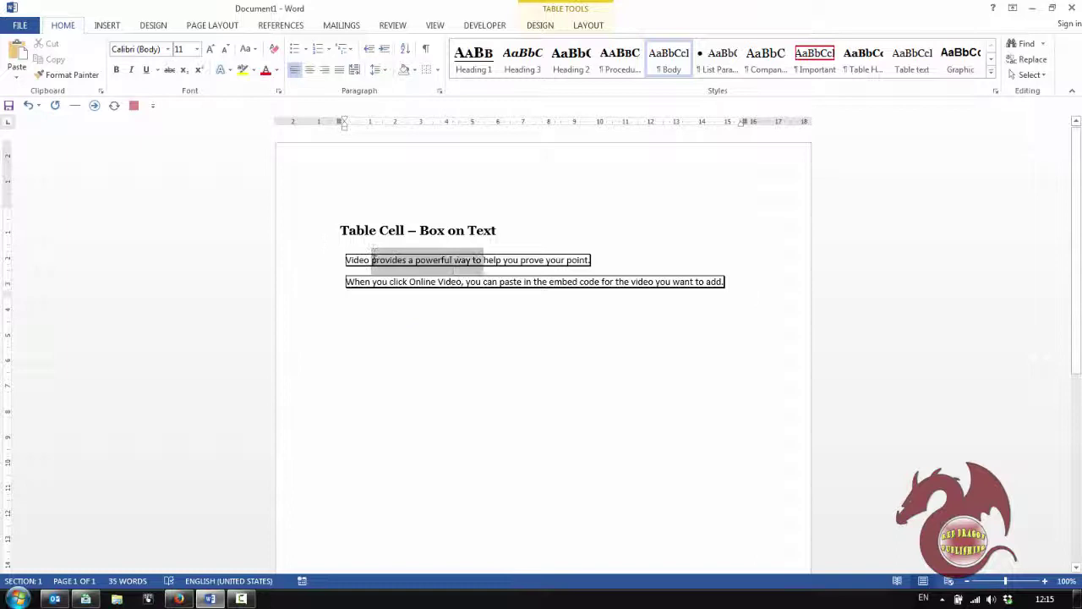
left_click(253, 70)
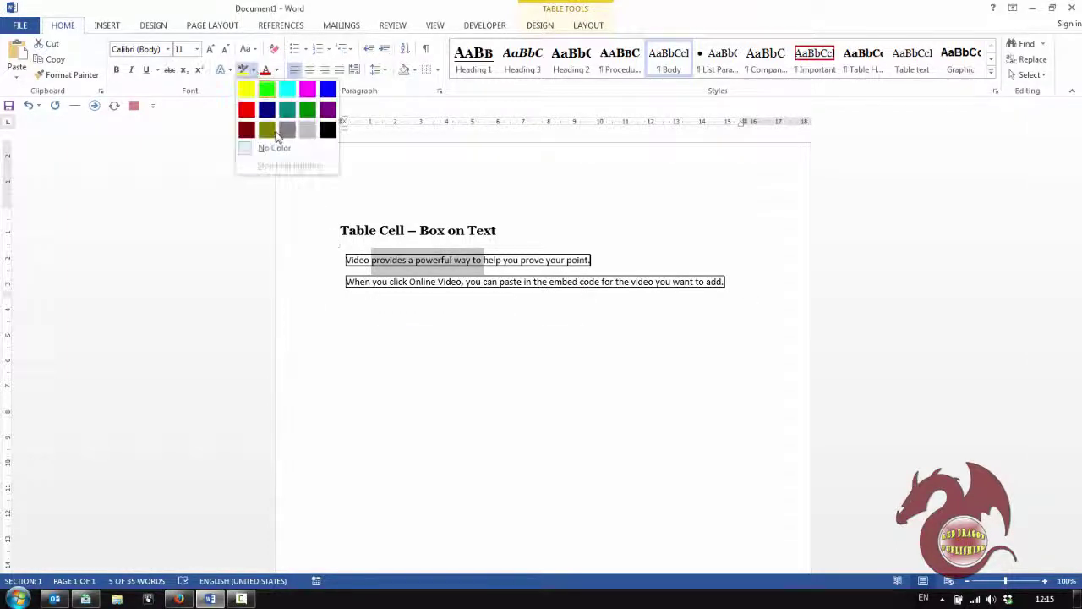
left_click(305, 128)
left_click(551, 281)
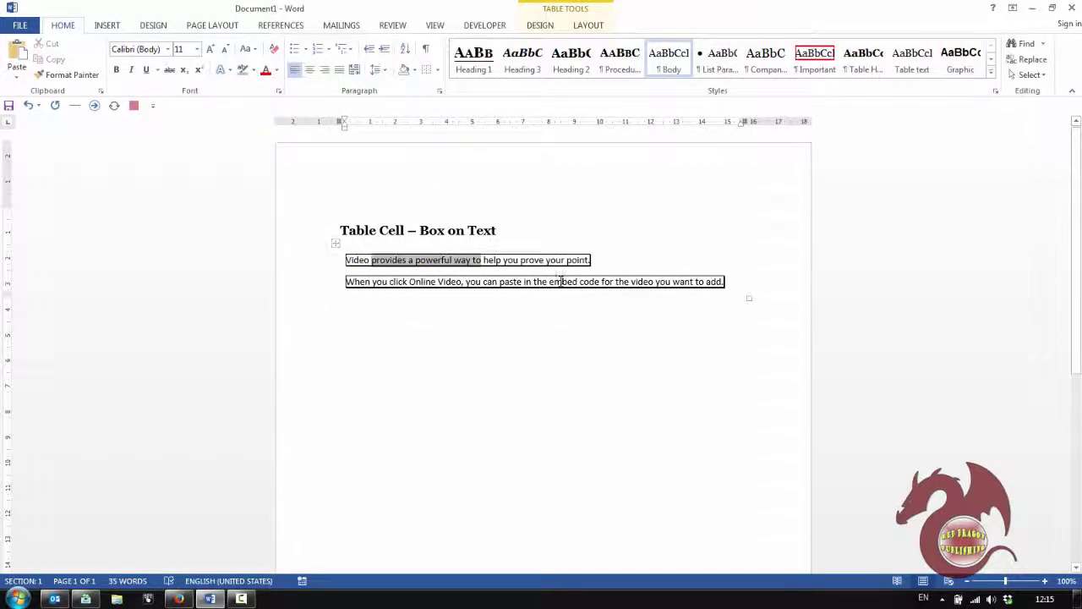
left_click_drag(550, 282, 600, 283)
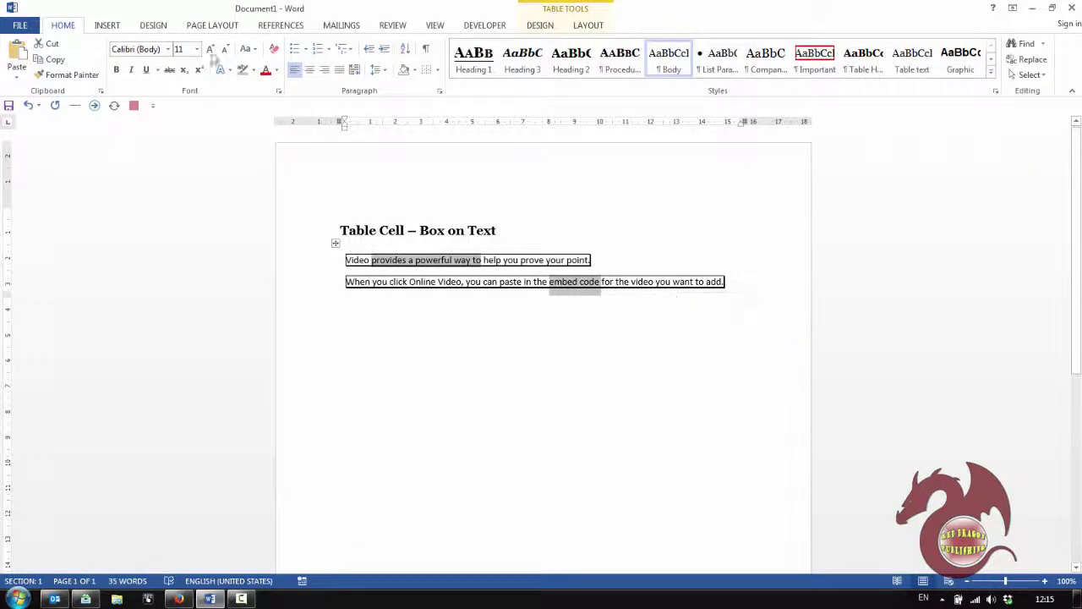
left_click(253, 69)
left_click(246, 88)
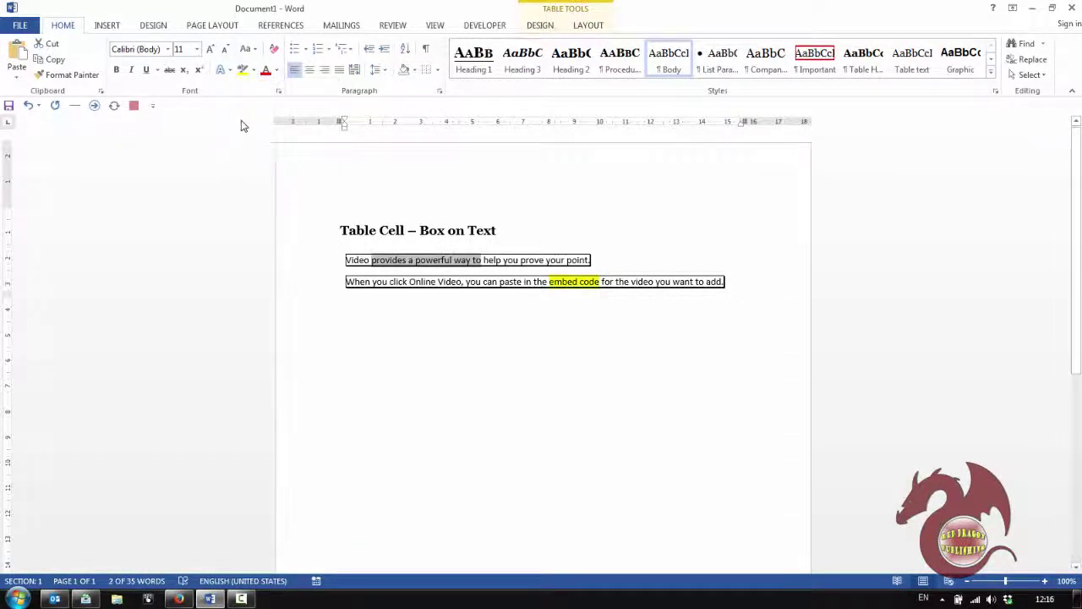
left_click(575, 401)
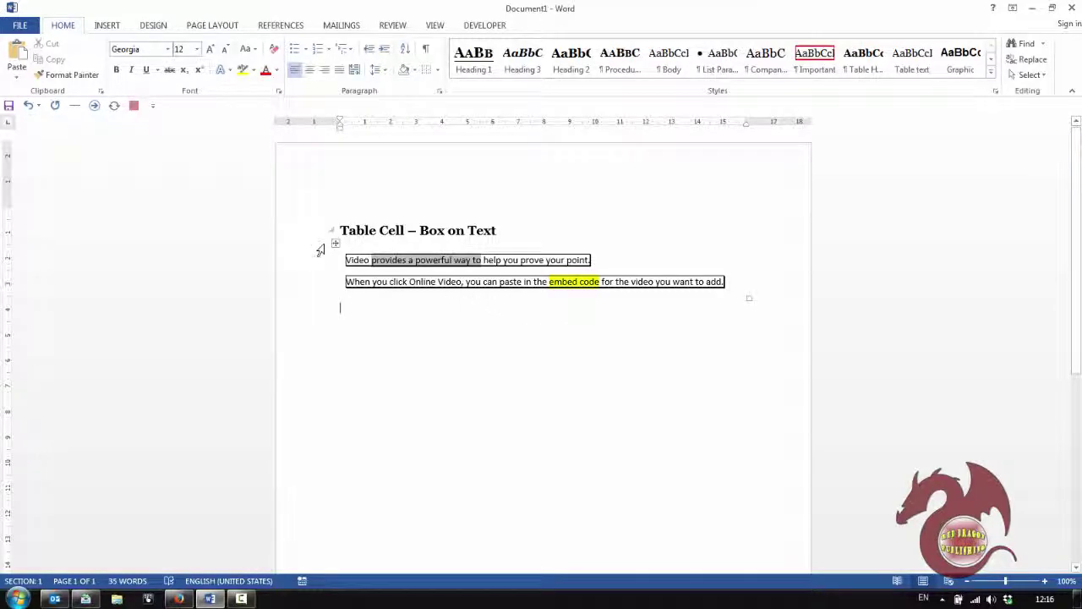
Step: Add the Heading 2 line 'Table Cell – Cell Boxed Also on Text' below the table
left_click(338, 244)
key("ctrl+c")
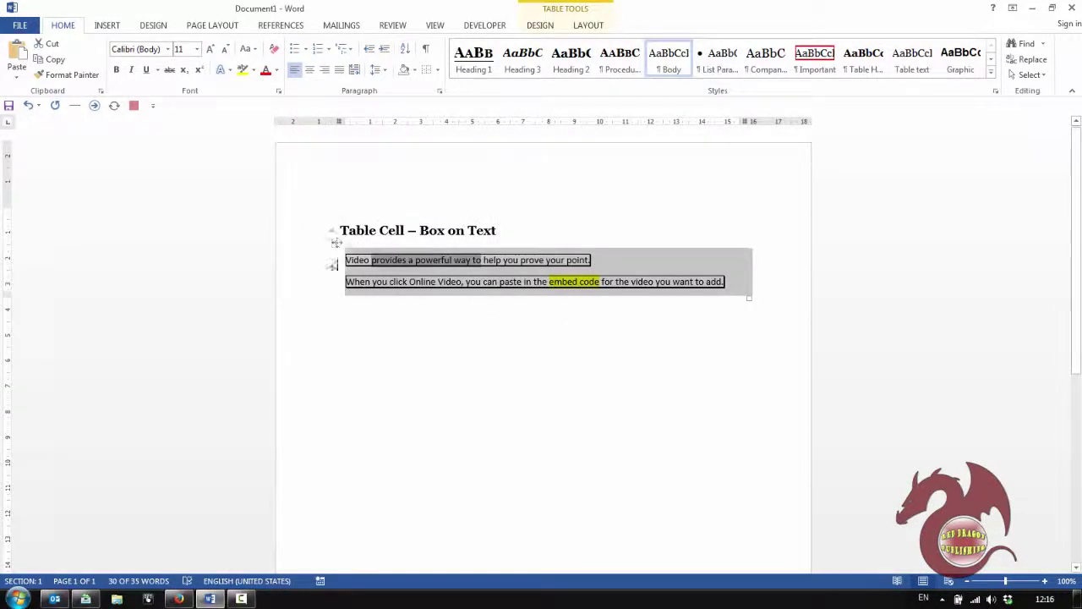
left_click(458, 313)
type("Table Cell – Cell Boxed Also on Text")
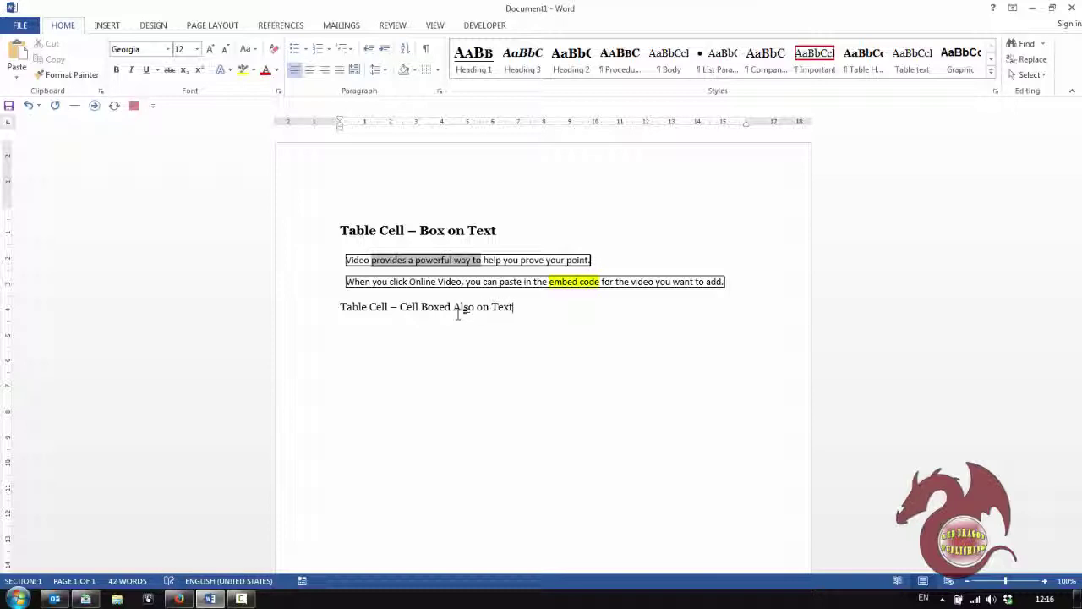
key("ctrl+alt+2")
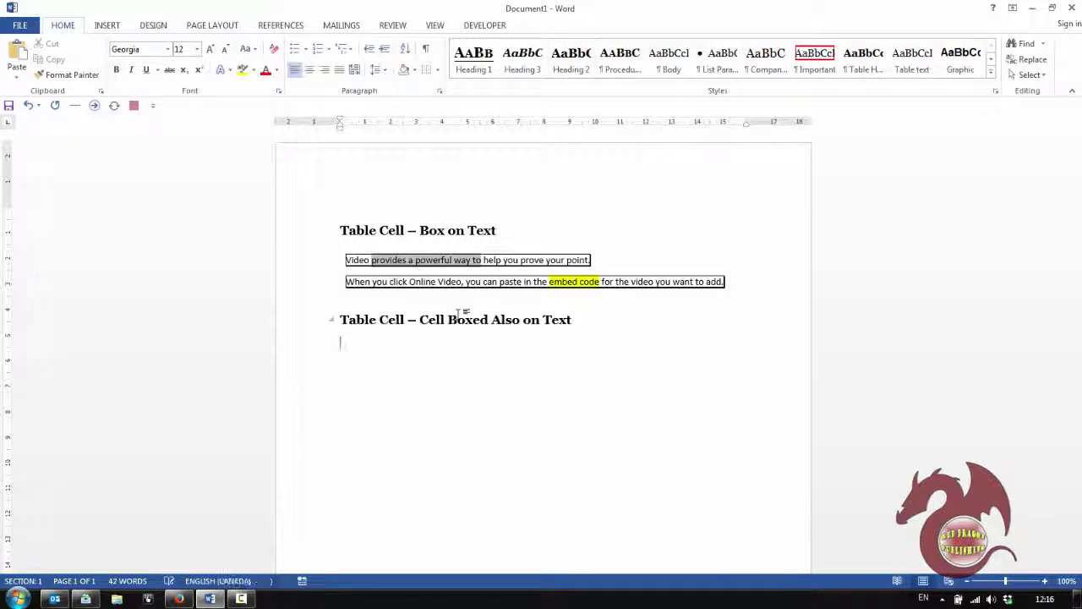
Step: Paste the two sentences under the heading as boxed table cells
right_click(418, 343)
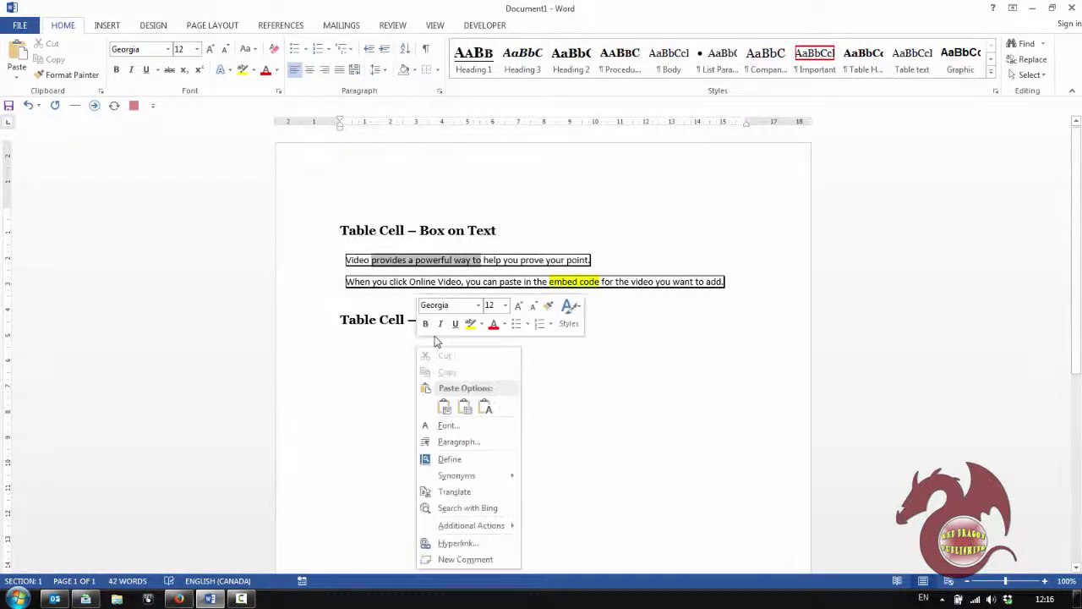
left_click(484, 407)
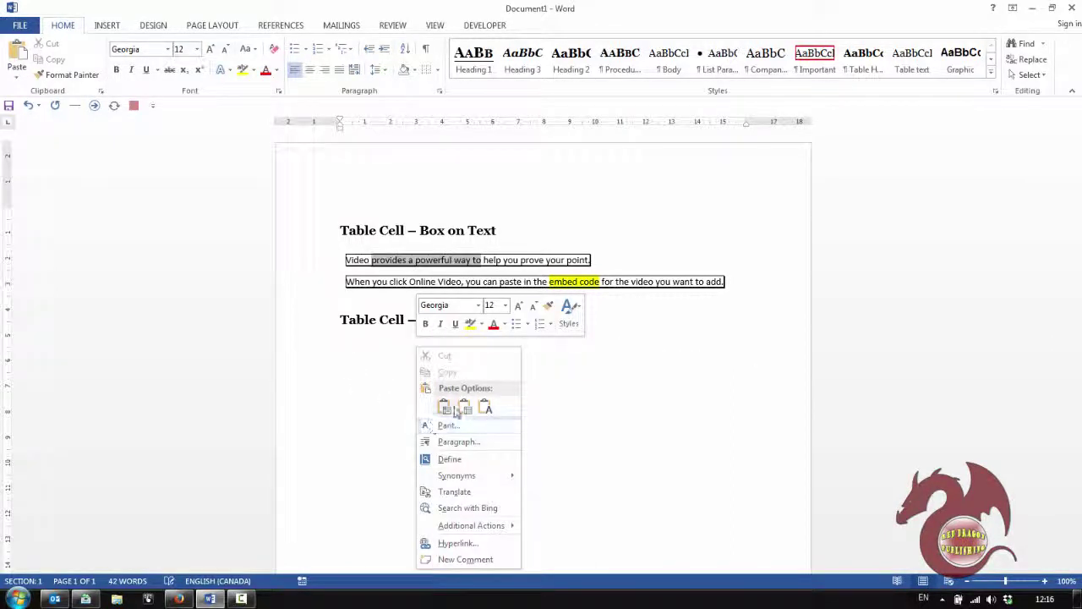
left_click(467, 409)
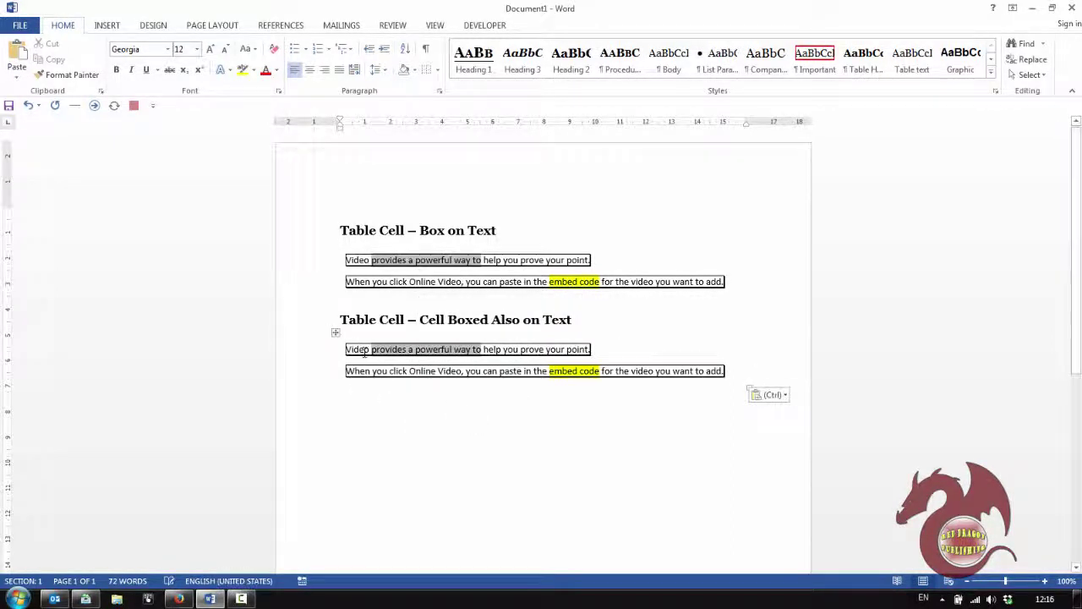
Step: Give the second table a Box border through Table Properties' Borders and Shading
left_click(335, 334)
key("ctrl+c")
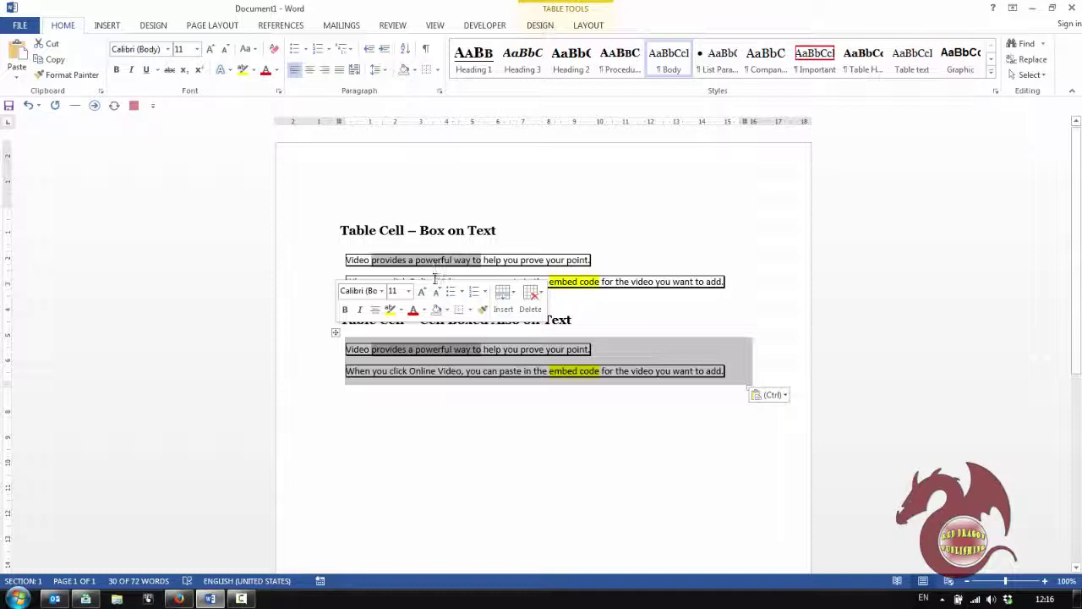
right_click(335, 332)
left_click(415, 541)
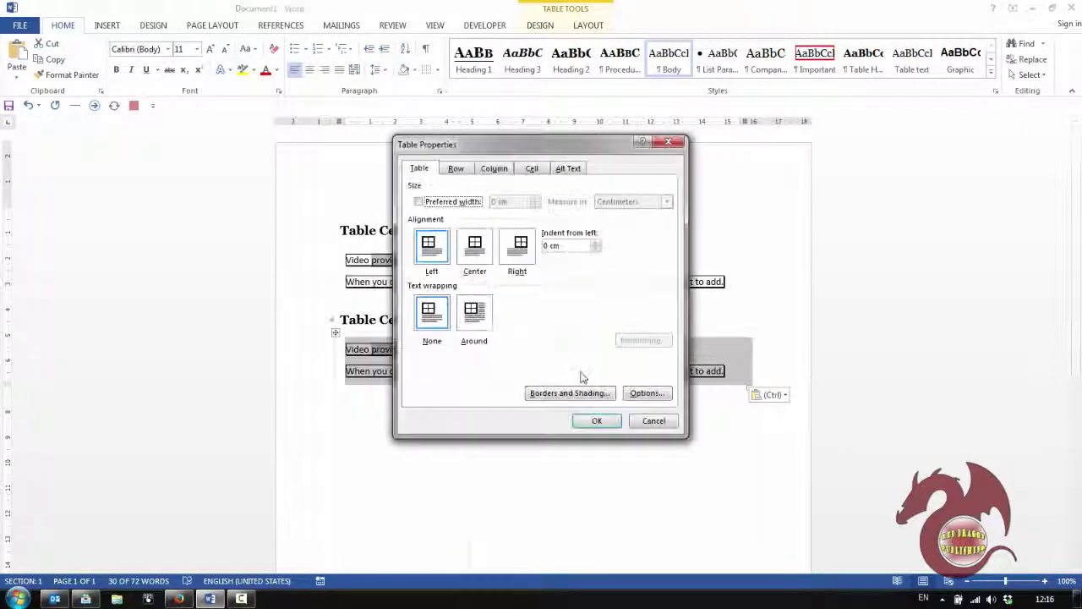
left_click(570, 393)
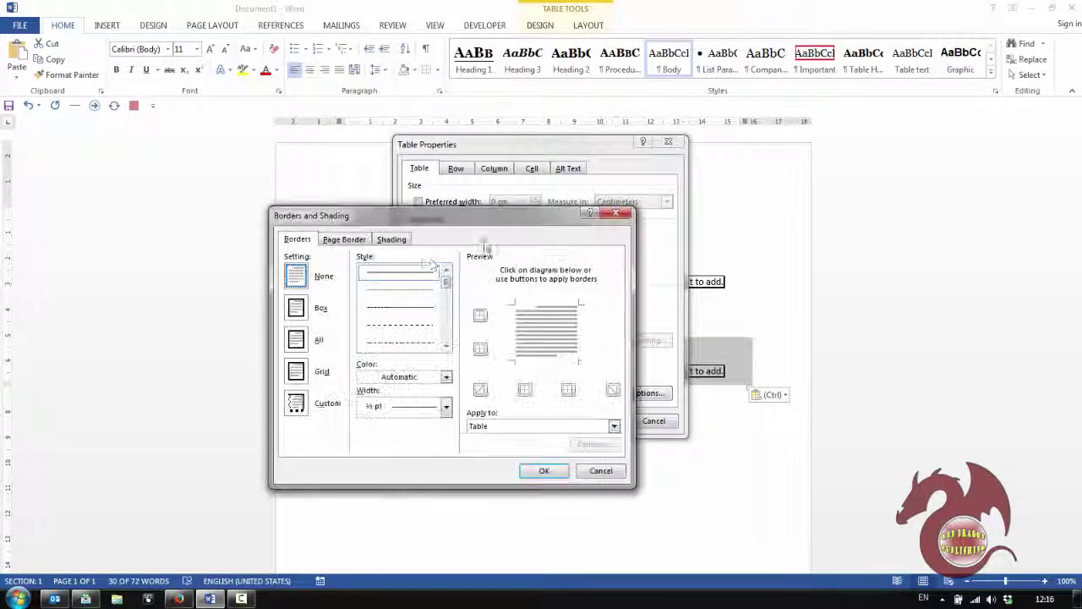
left_click(295, 308)
left_click(545, 471)
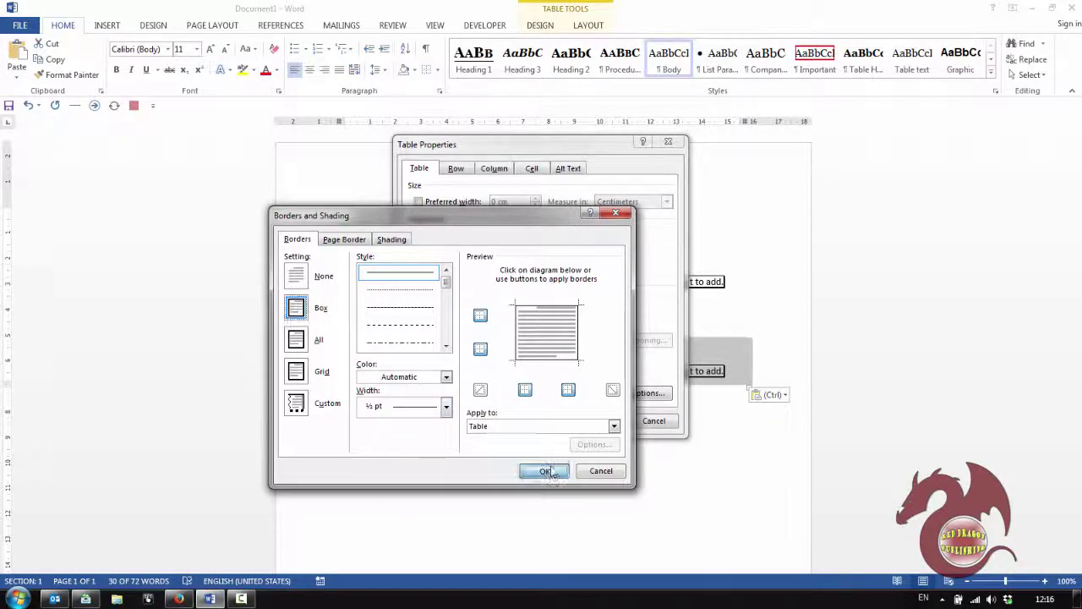
left_click(594, 419)
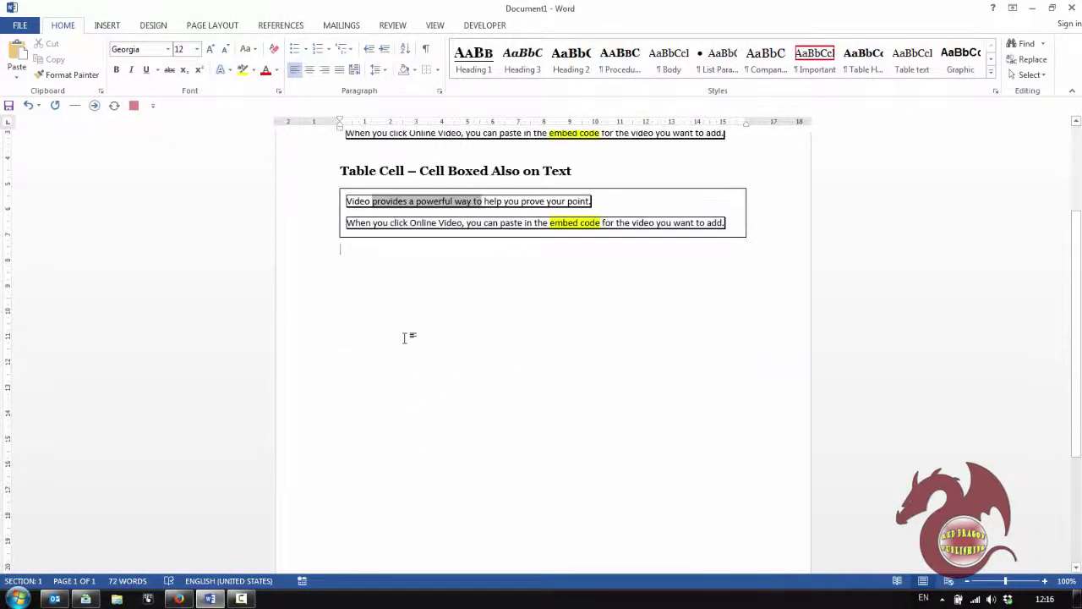
Step: Type 'Table Cell – Only Cell Boxed' and paste a third boxed-table copy of the sentences beneath
scroll(406, 335, "down", 3)
scroll(413, 320, "up", 2)
type("Table Cell – Only Cell Boxed")
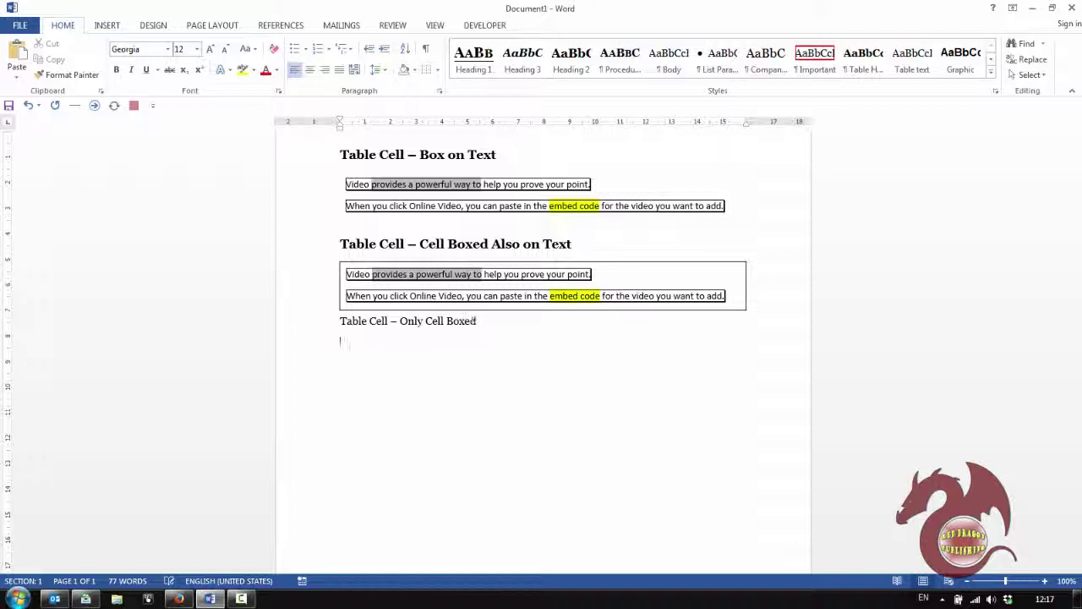
key("ctrl+v")
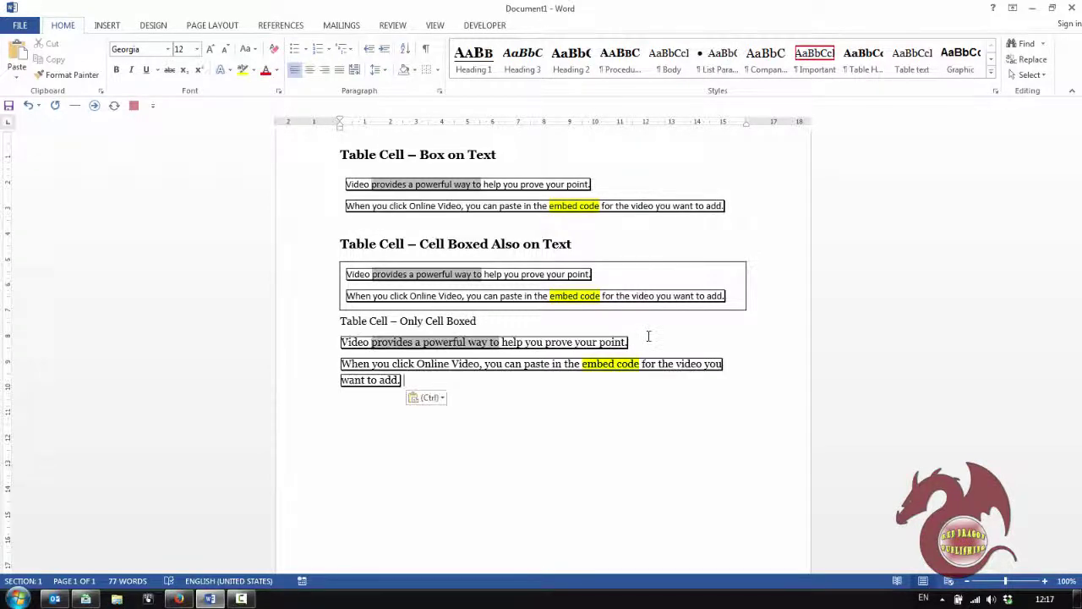
key("ctrl+z")
right_click(354, 347)
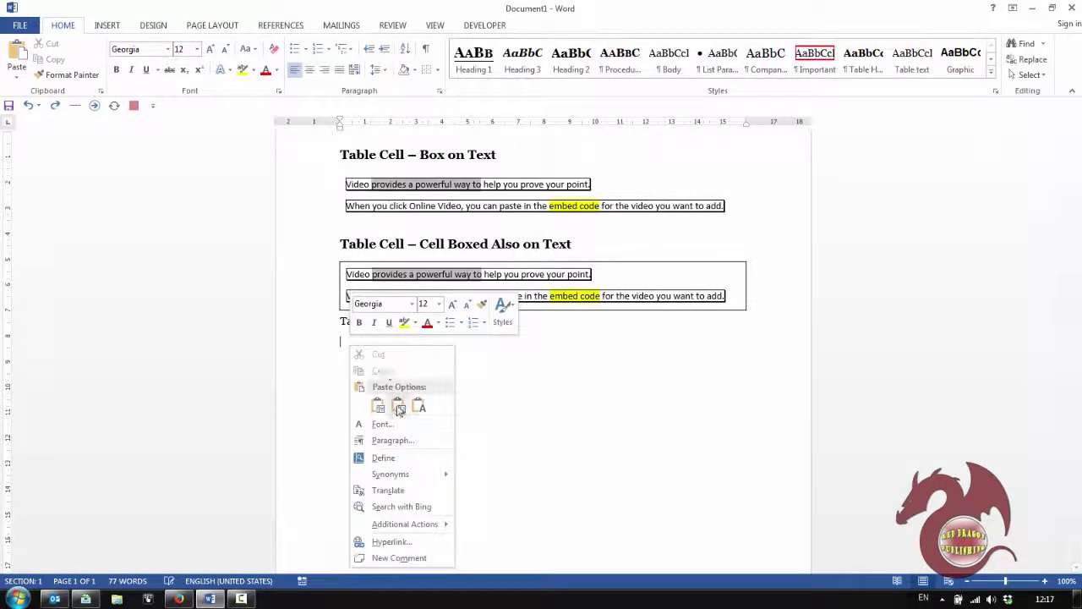
left_click(397, 410)
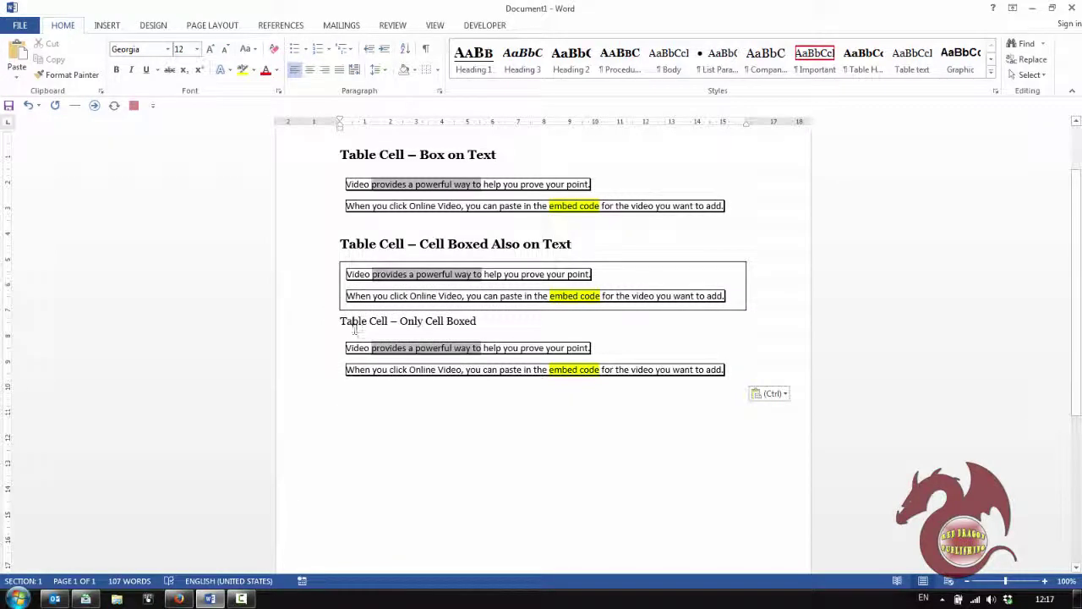
Step: Make the Only Cell Boxed line Heading 2 and clear the formatting from its table text
key("ctrl+alt+2")
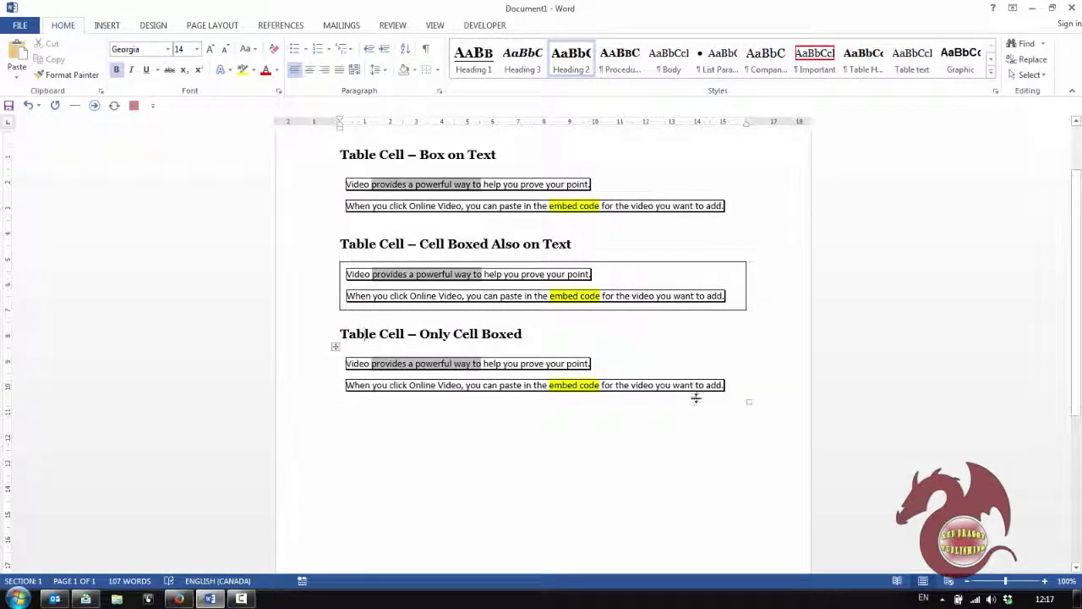
left_click_drag(719, 387, 387, 370)
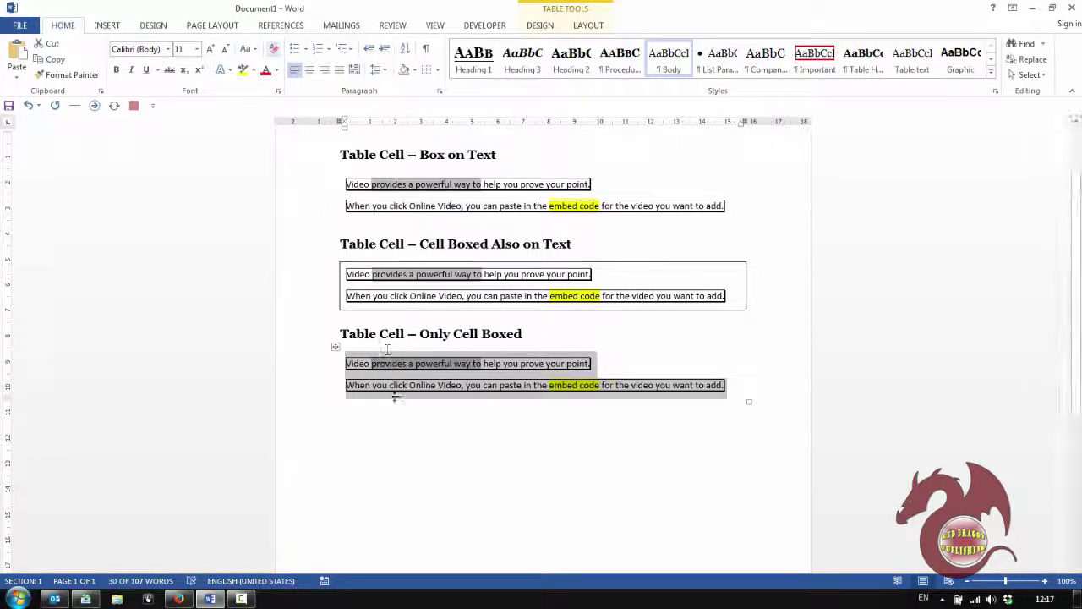
left_click(334, 347)
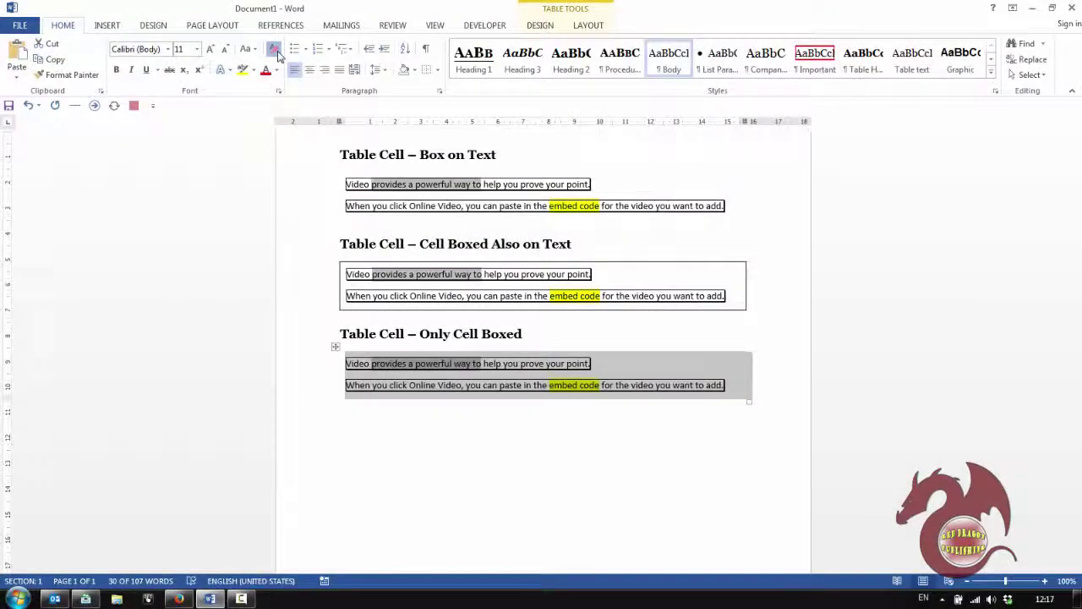
left_click(269, 49)
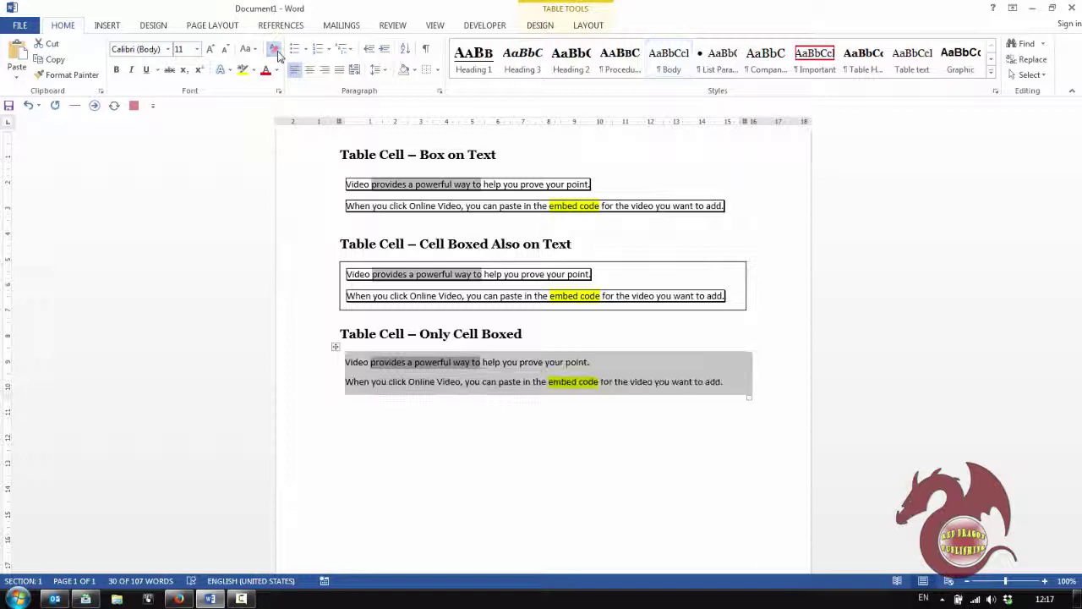
left_click(412, 383)
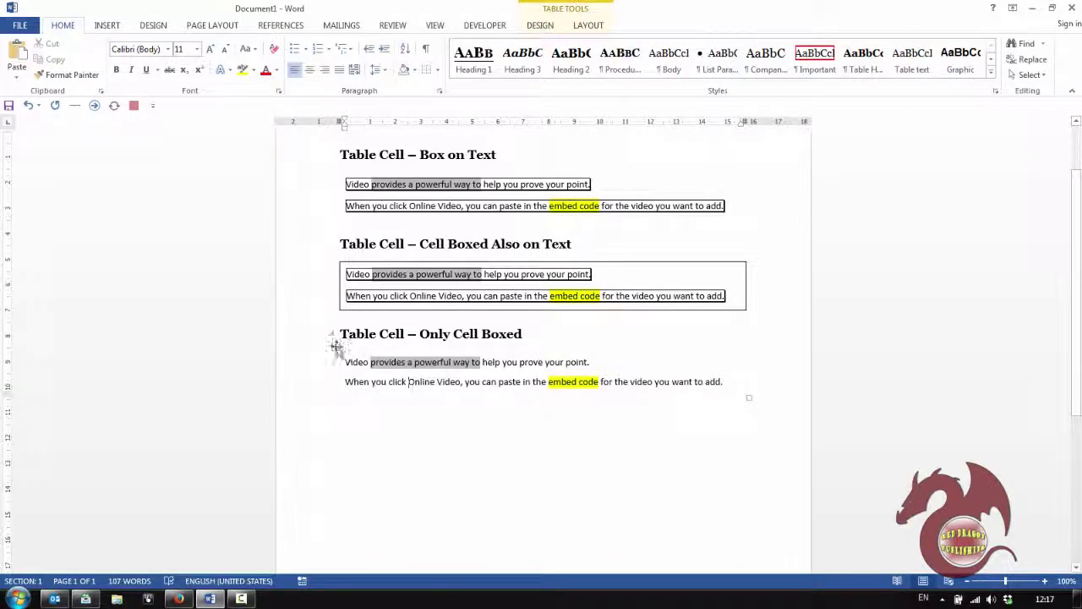
Step: Give the third table an Outside Border
left_click(335, 348)
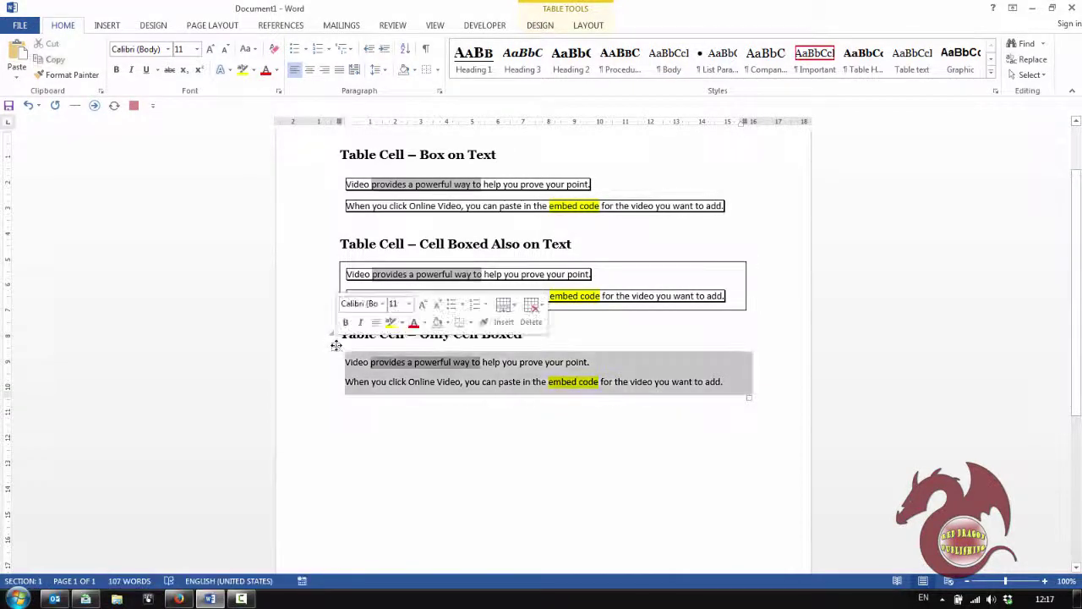
left_click(437, 71)
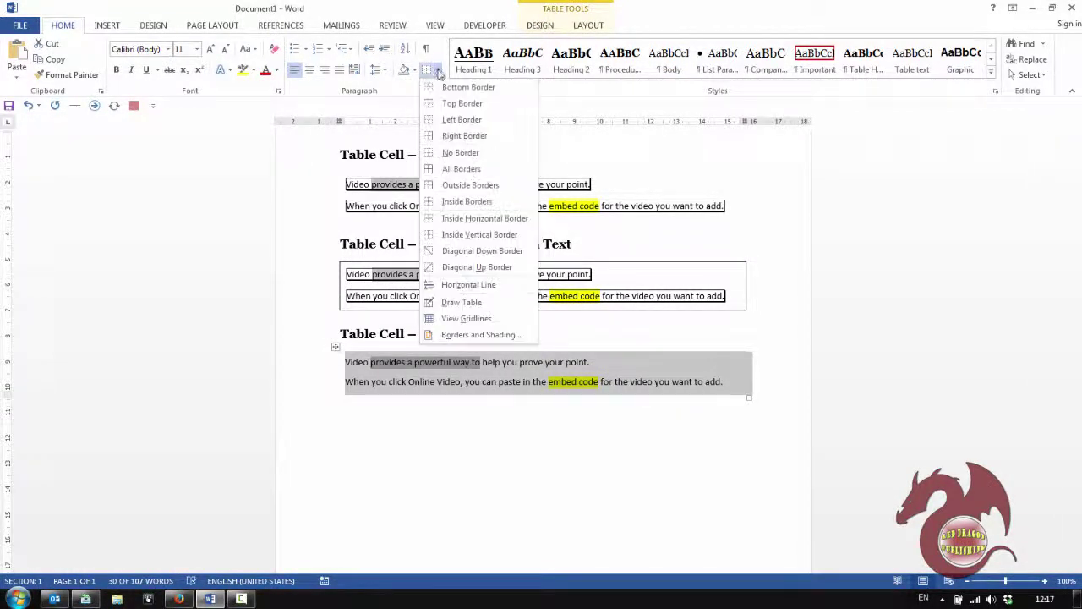
left_click(454, 184)
left_click(450, 441)
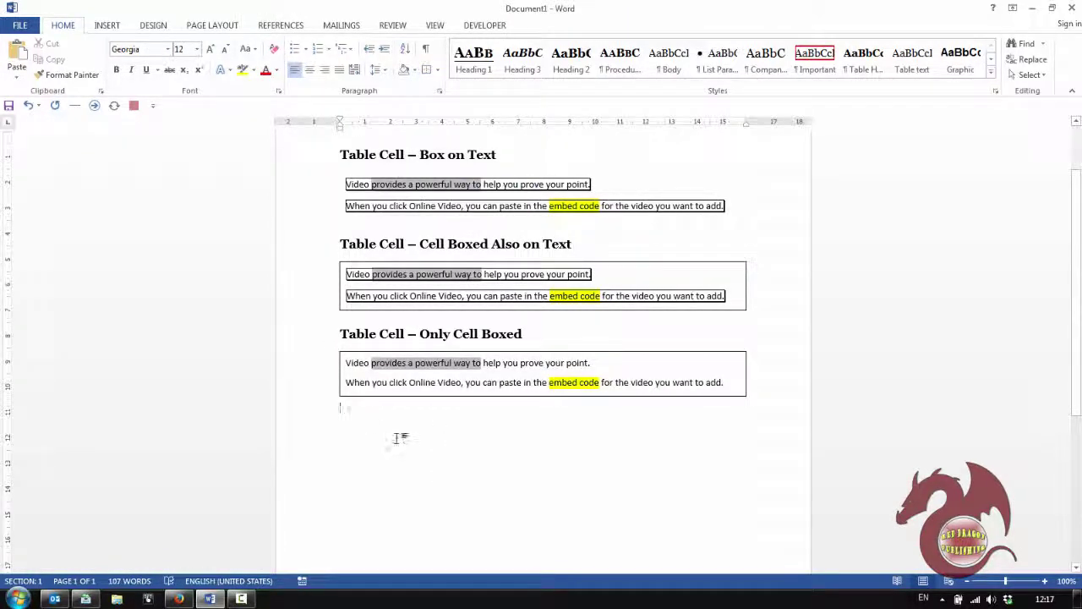
Step: Copy the 'Table Cell – Only Cell Boxed' heading and its table below the existing table
left_click(272, 340)
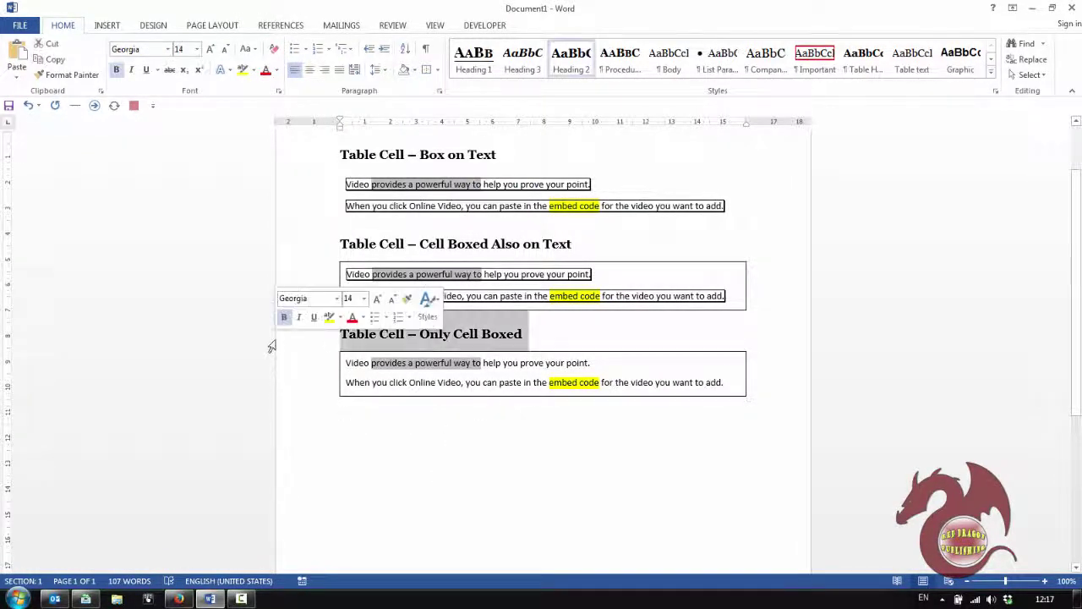
key("ctrl+c")
left_click(394, 413)
key("ctrl+v")
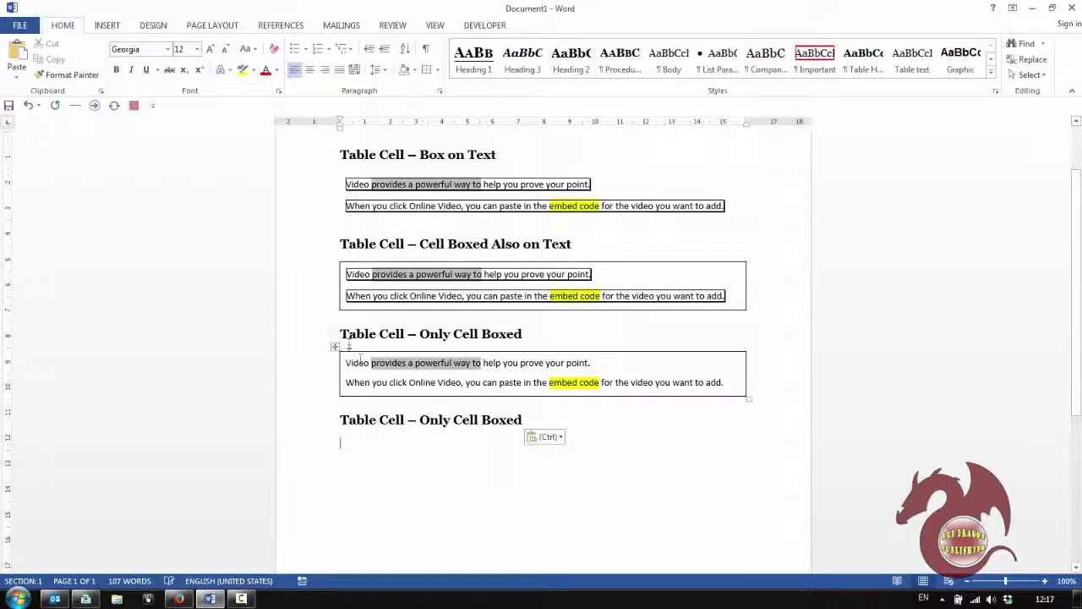
left_click_drag(336, 349, 336, 434)
left_click(336, 434)
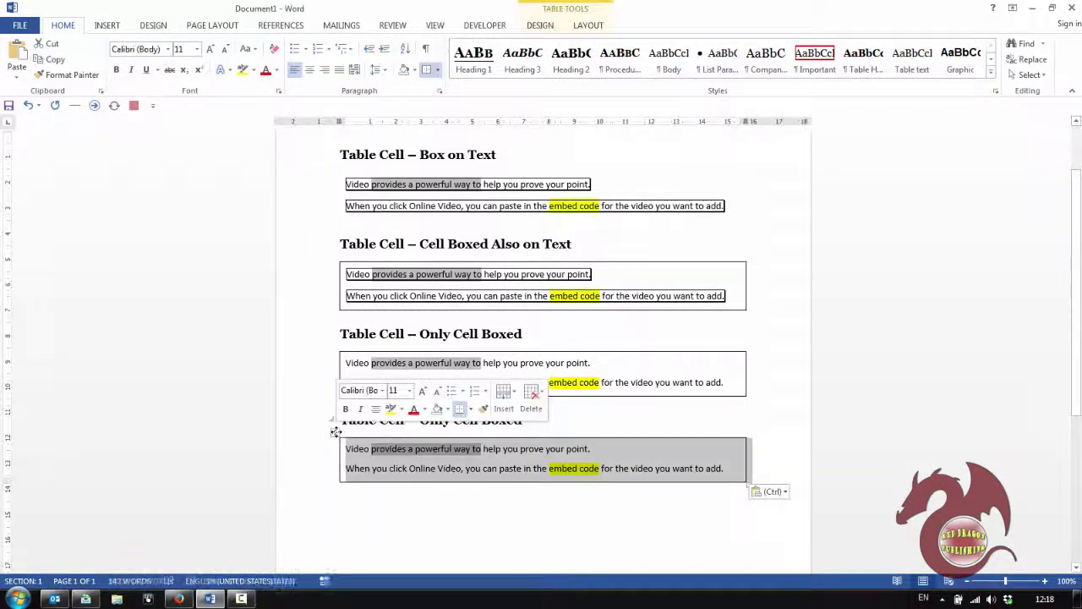
Step: Shade the new table light grey, applied to the whole Table
right_click(336, 433)
left_click(441, 405)
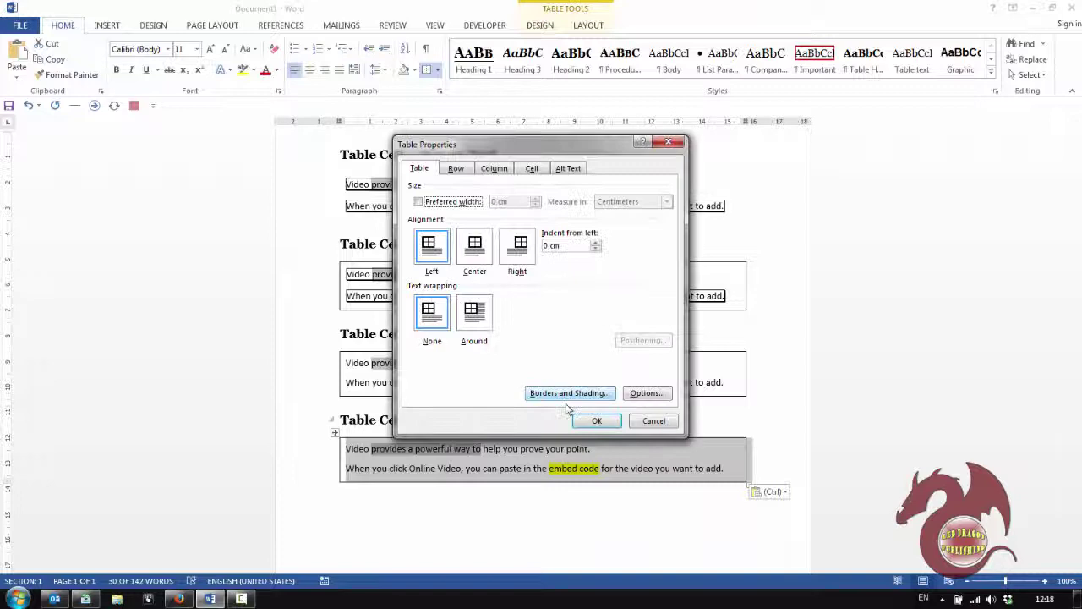
left_click(568, 392)
left_click(391, 239)
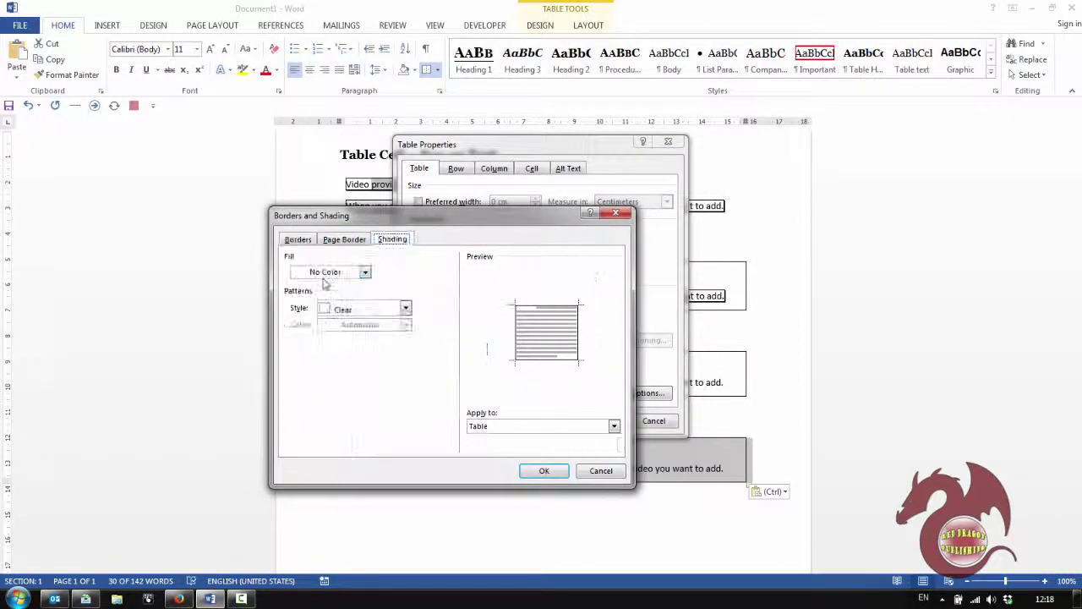
left_click(365, 271)
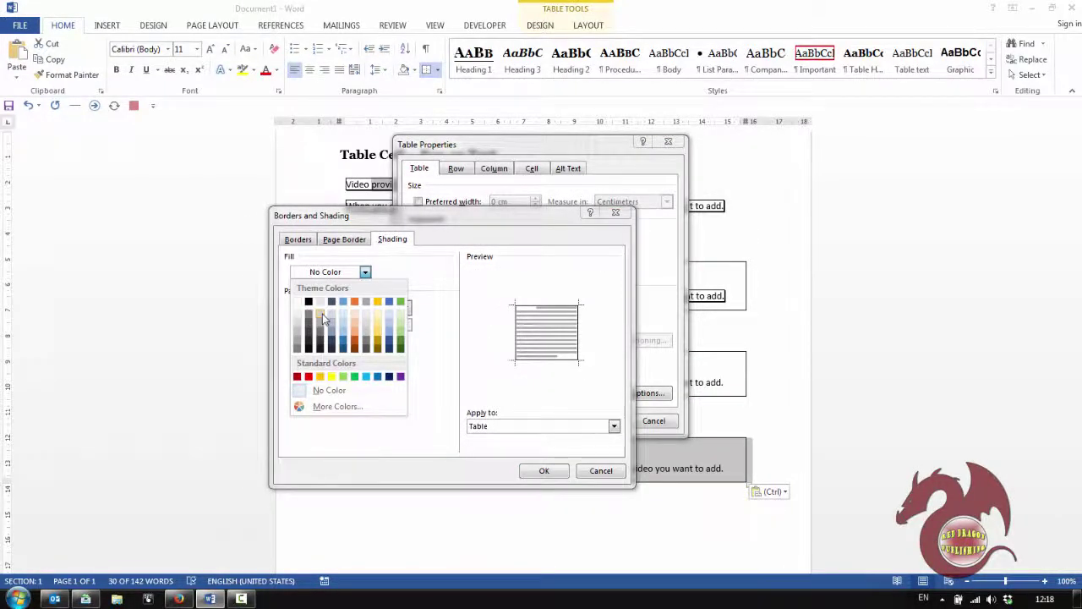
left_click(322, 317)
left_click(575, 426)
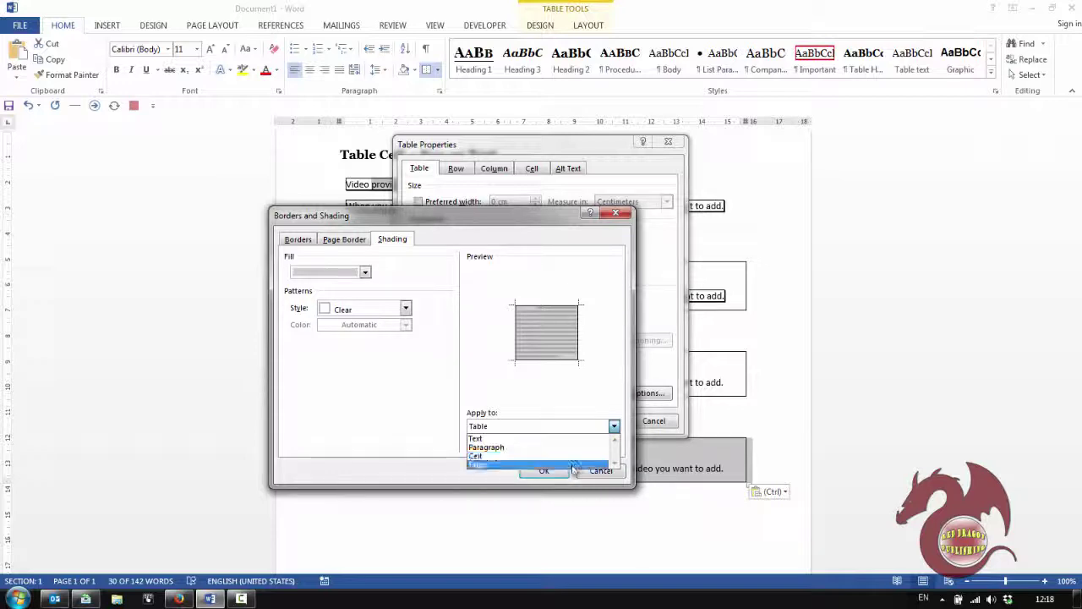
left_click(545, 464)
left_click(547, 471)
left_click(597, 420)
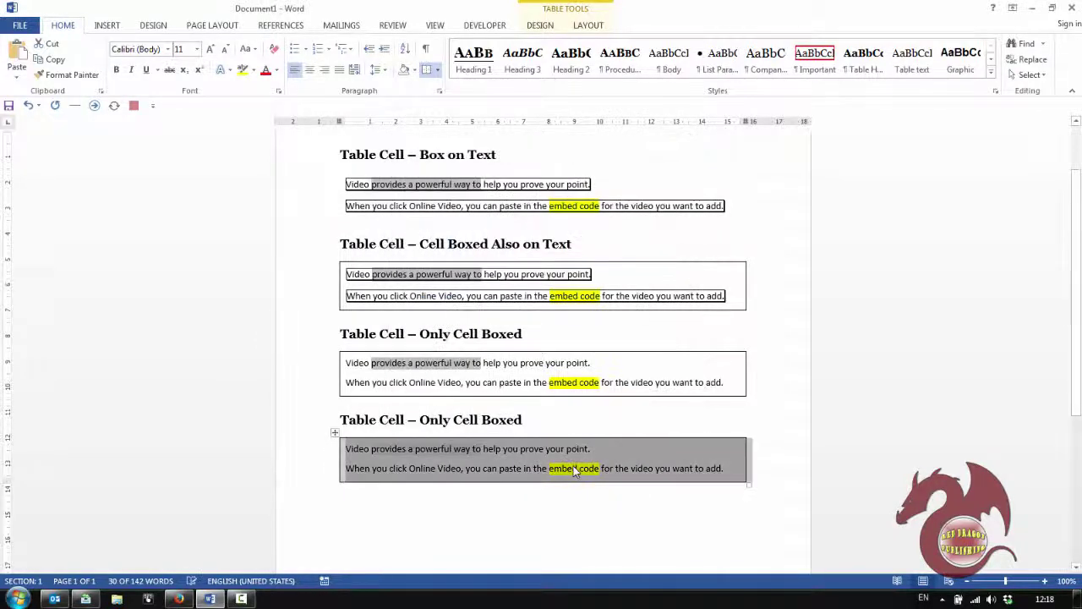
Step: Set the shaded table's text highlight to No Color
left_click_drag(628, 468, 340, 446)
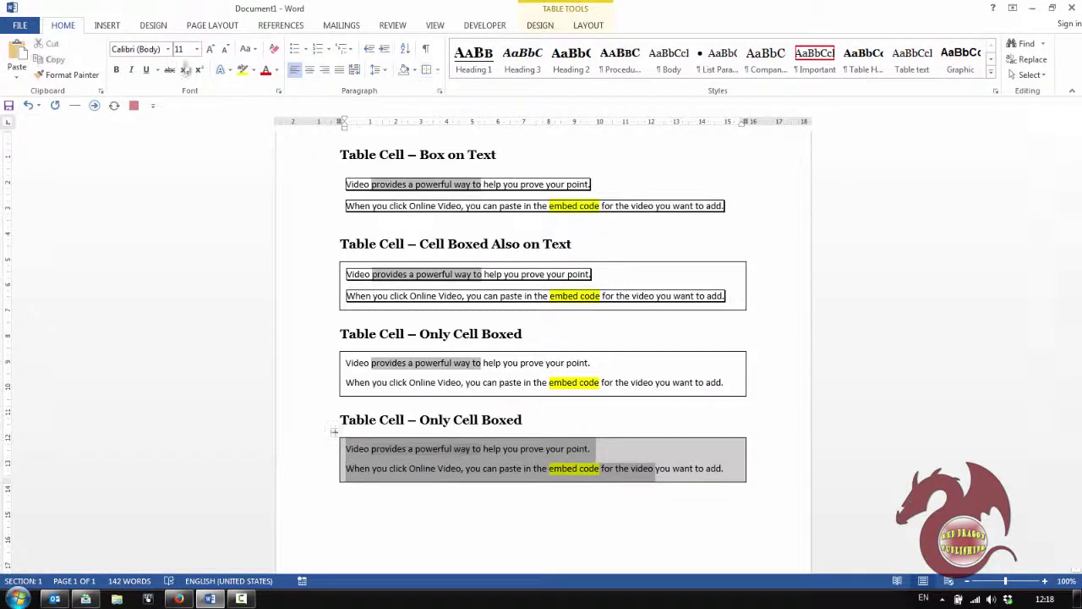
left_click(253, 71)
left_click(268, 167)
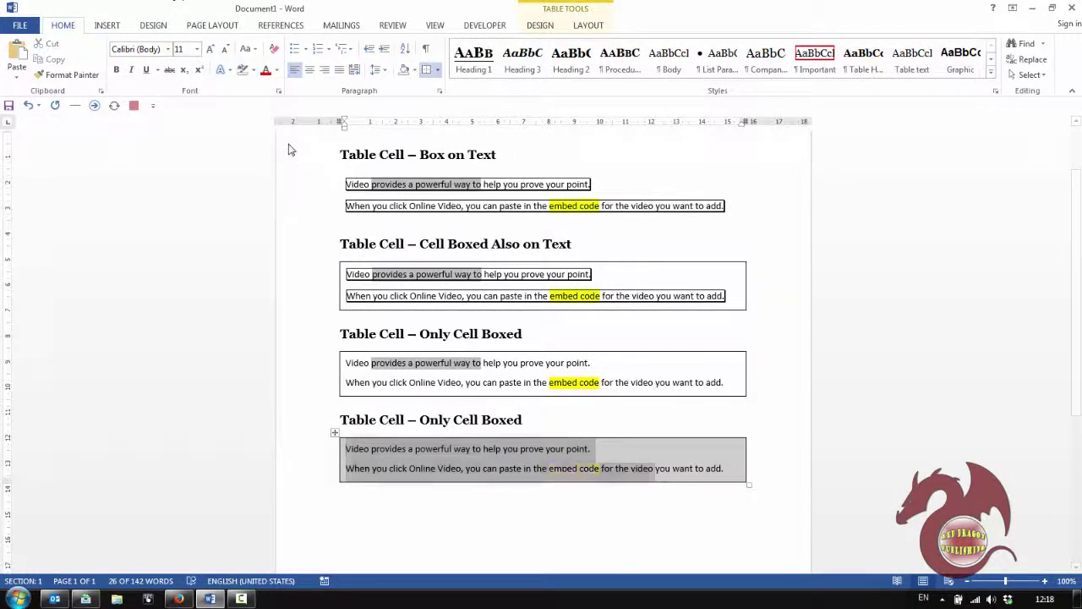
key("Left")
scroll(495, 388, "down", 5)
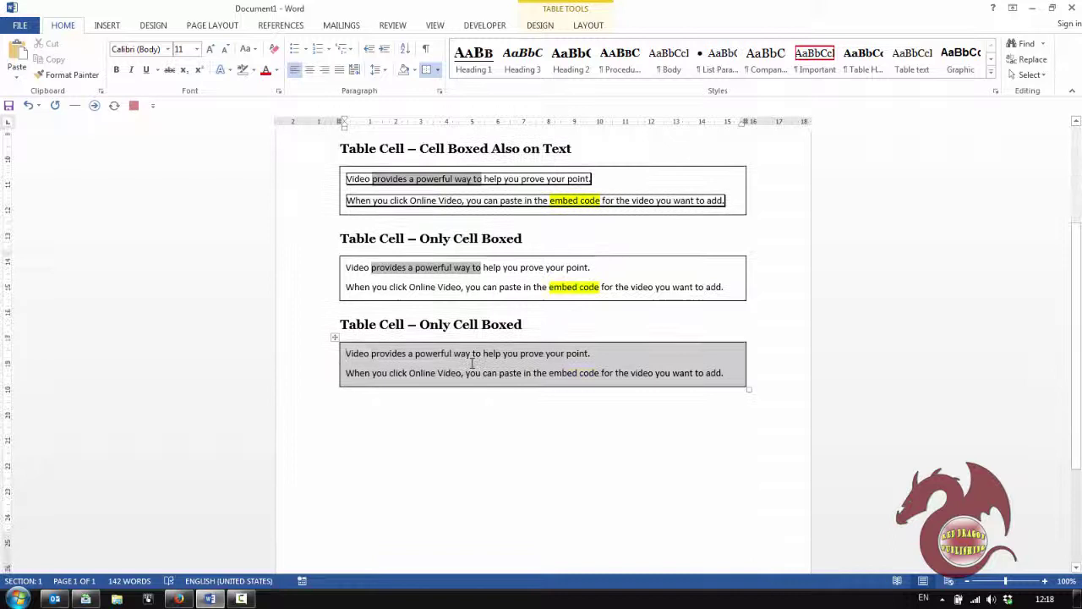
Step: Add the Heading 2 'Table Cell – Only Text Boxed' and paste a fifth boxed-table copy beneath
left_click(417, 263)
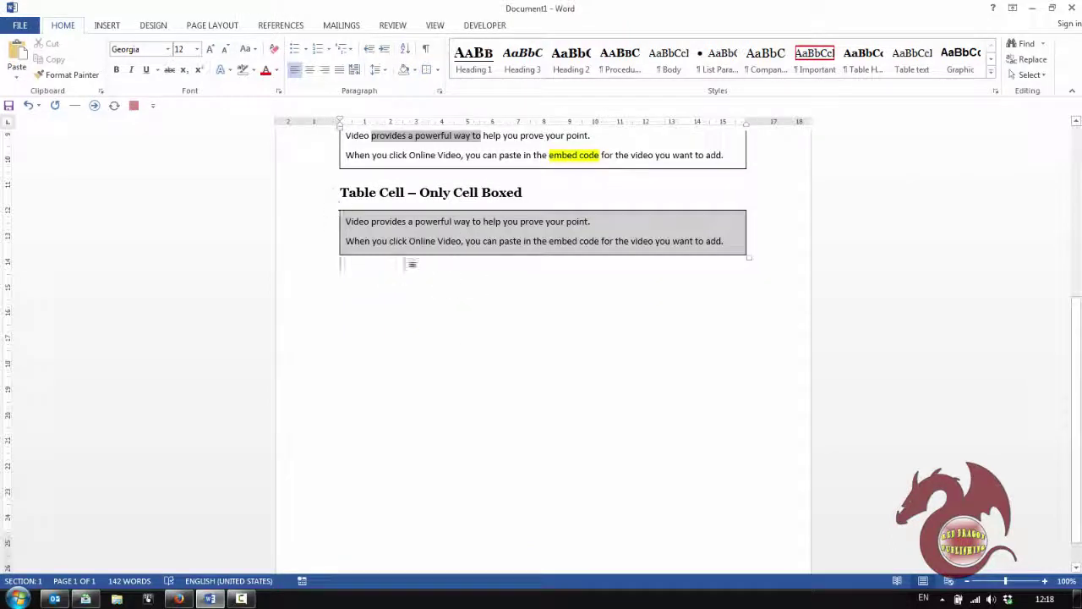
key("ctrl+alt+2")
type("Tab")
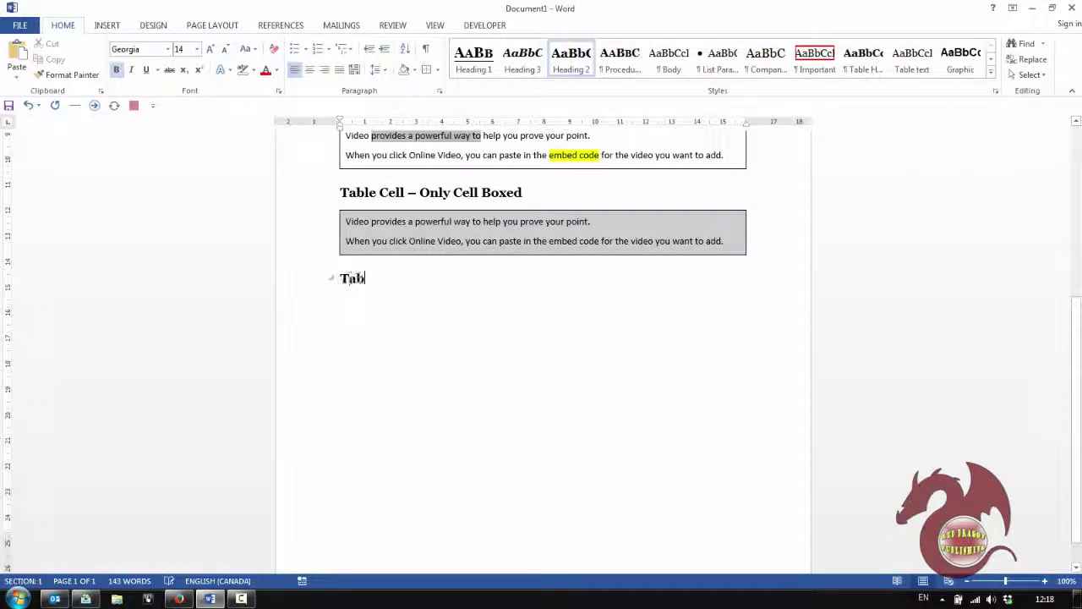
type("le Cell - Onl")
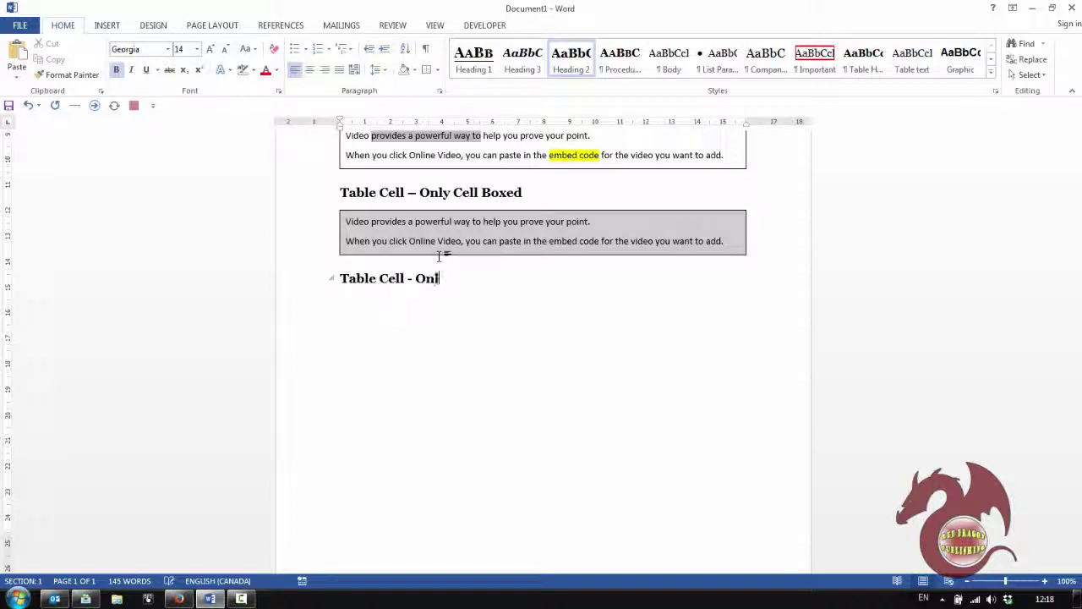
type("y Text Boxed")
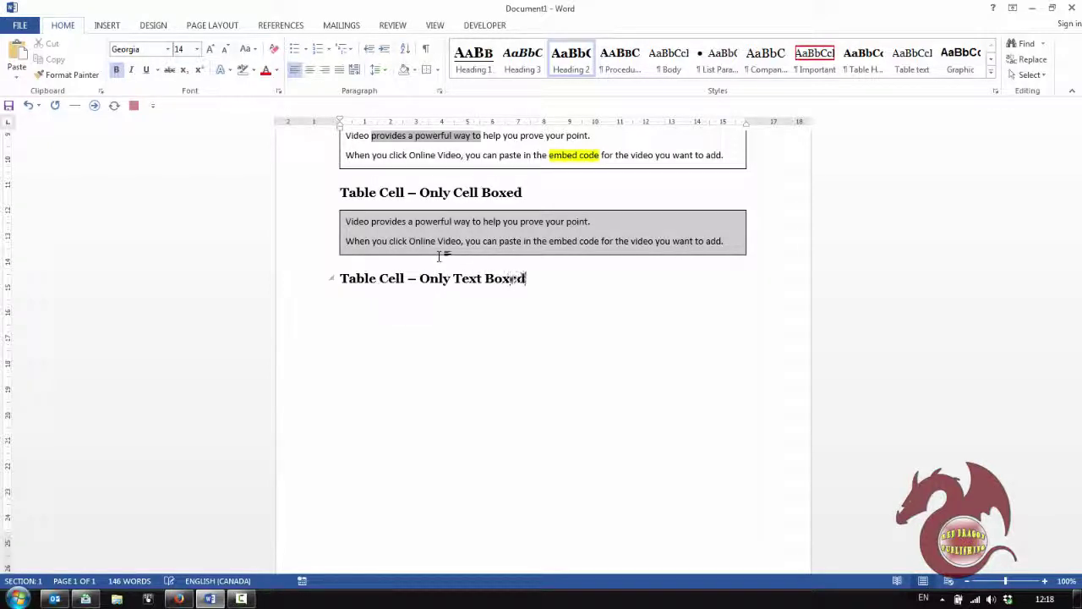
key("Return")
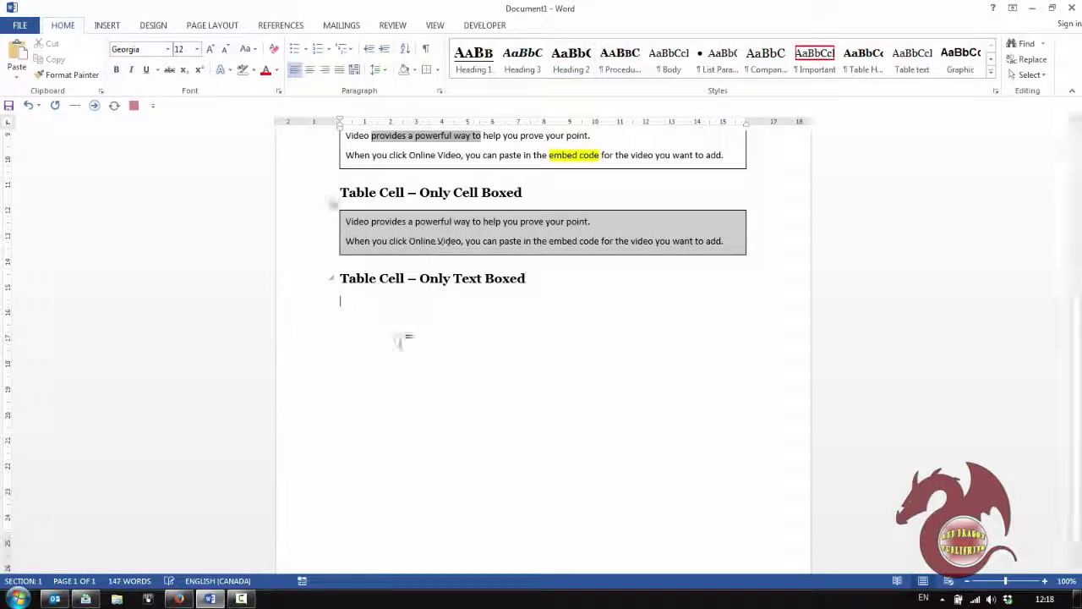
right_click(343, 302)
left_click(393, 365)
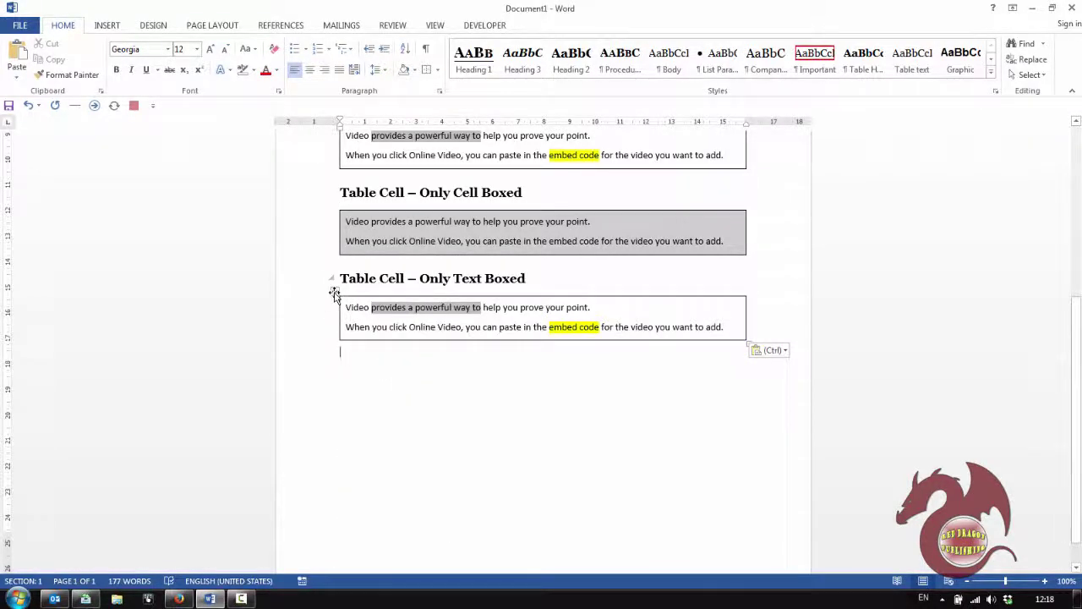
left_click(335, 292)
Step: Set the pasted table to No Border and remove its grey and yellow highlighting
left_click(438, 73)
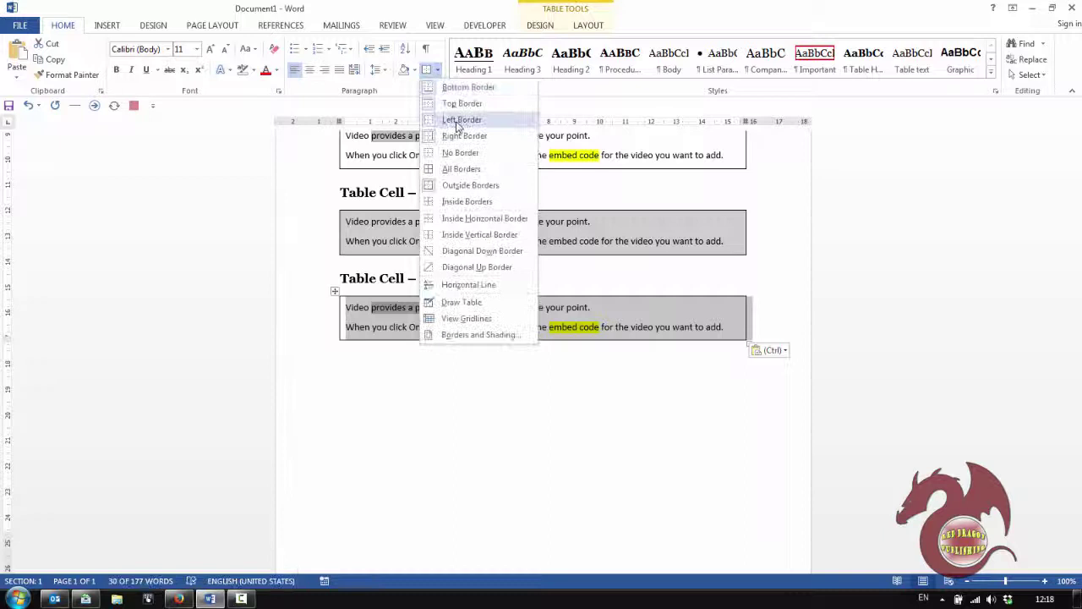
left_click(471, 155)
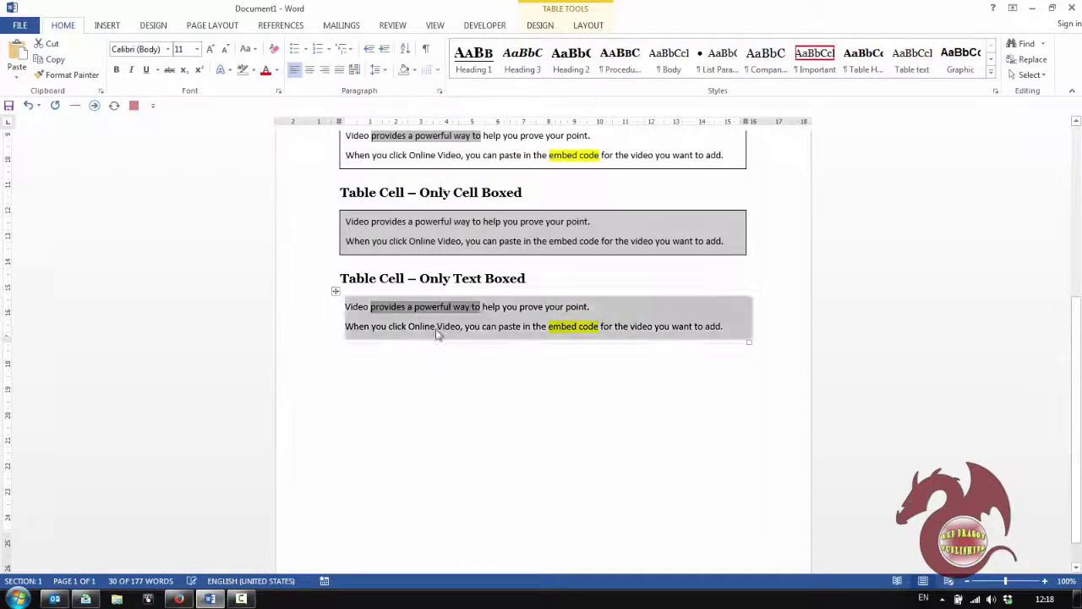
left_click(767, 329)
left_click_drag(725, 328, 338, 309)
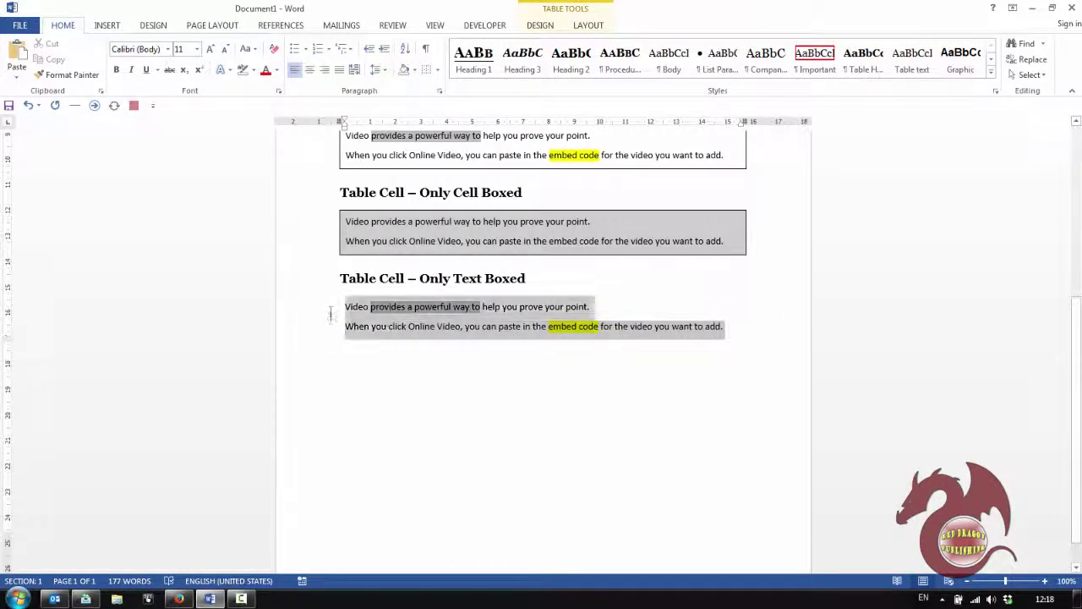
left_click(253, 70)
left_click(261, 148)
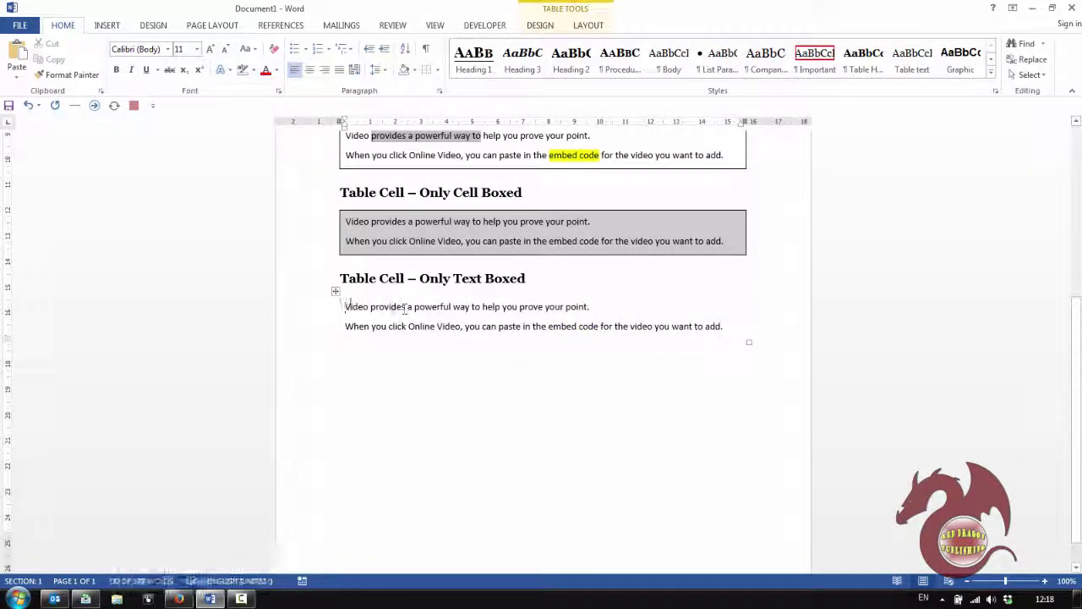
Step: Shade the two table lines pale gold, applied to Text only
left_click_drag(345, 307, 725, 333)
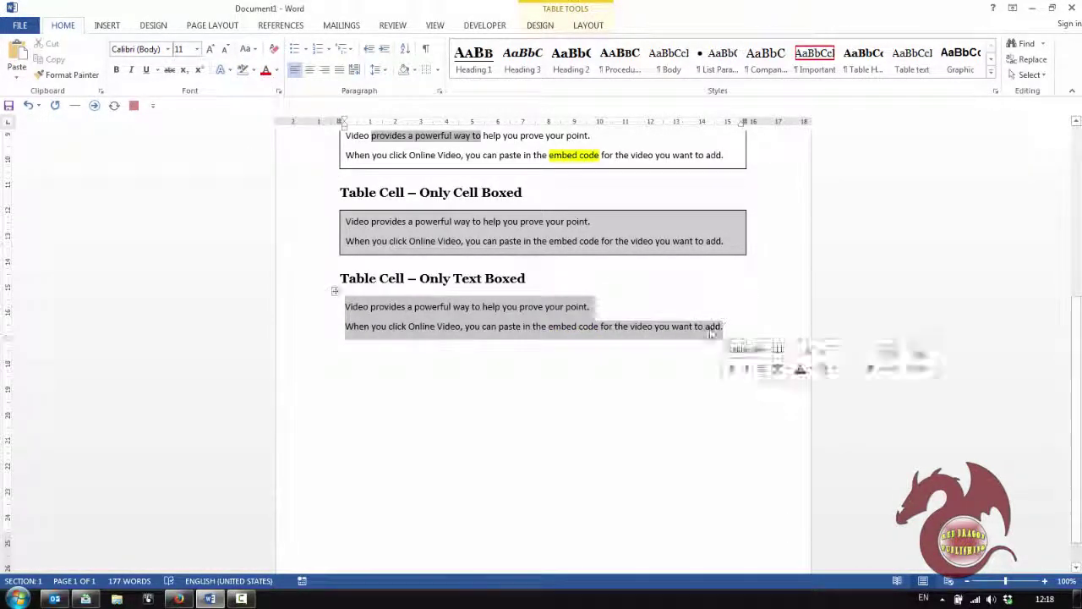
right_click(546, 319)
left_click(593, 253)
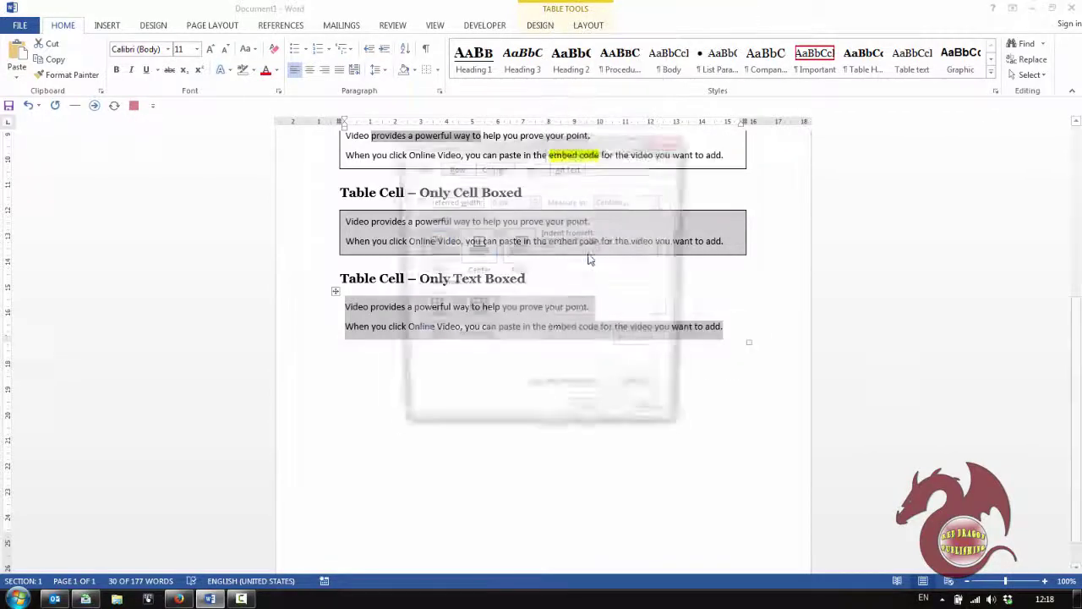
left_click(568, 393)
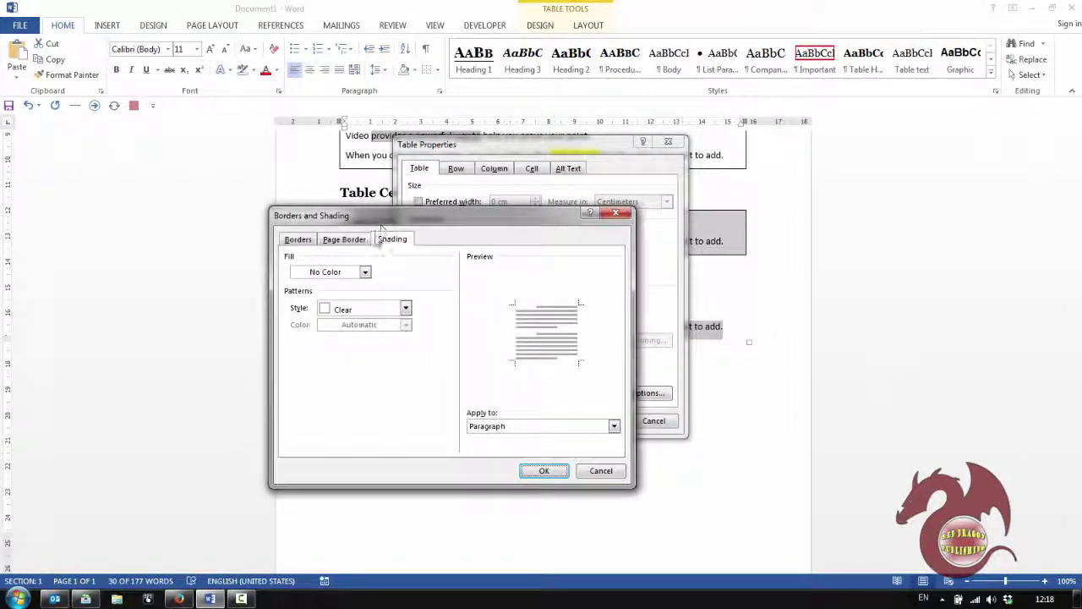
left_click(365, 272)
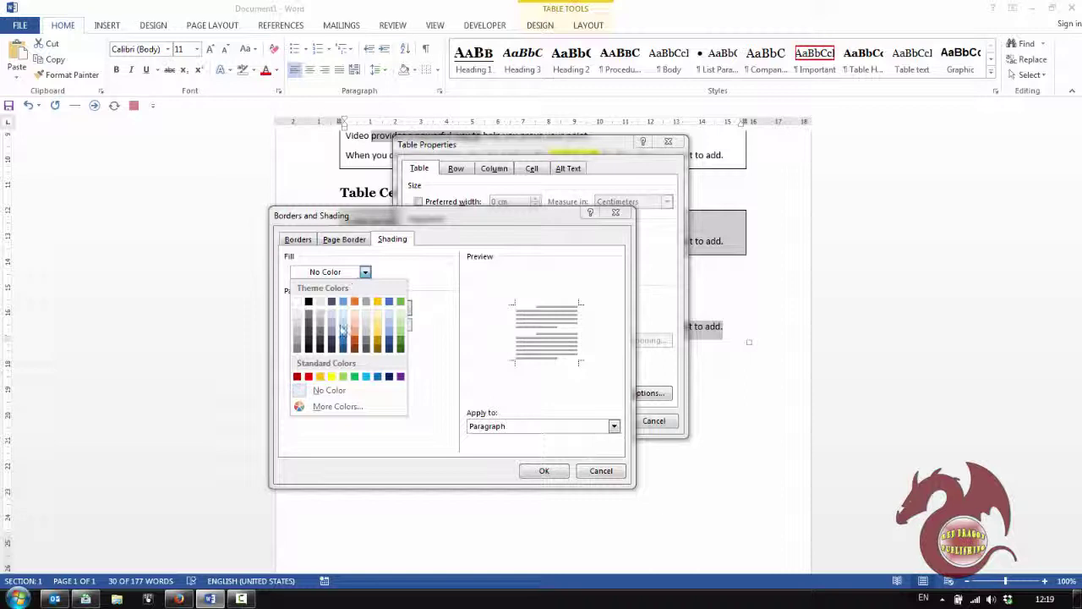
left_click(375, 314)
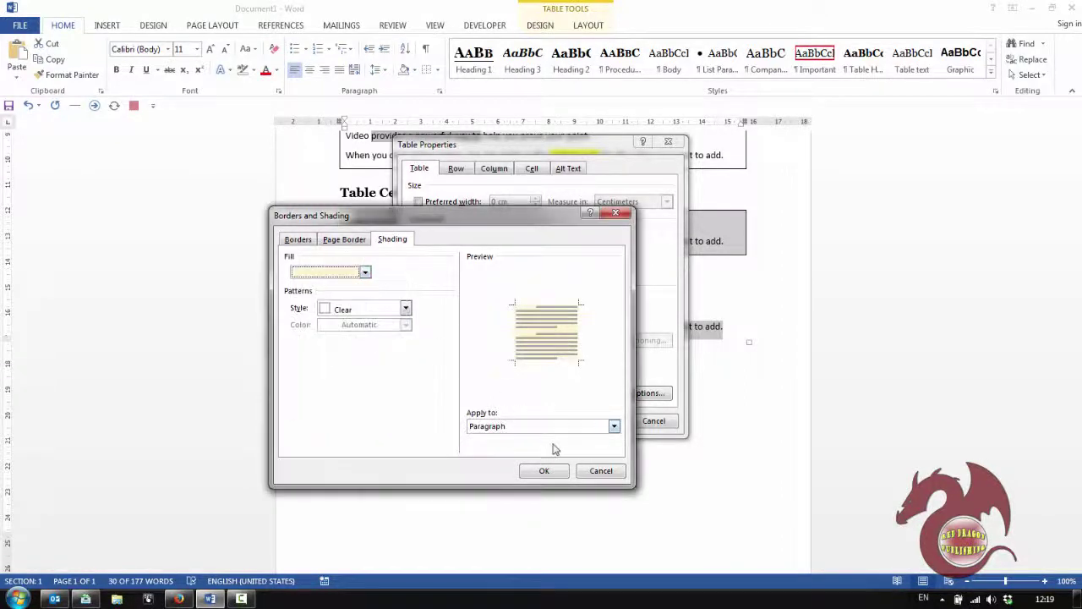
left_click(560, 428)
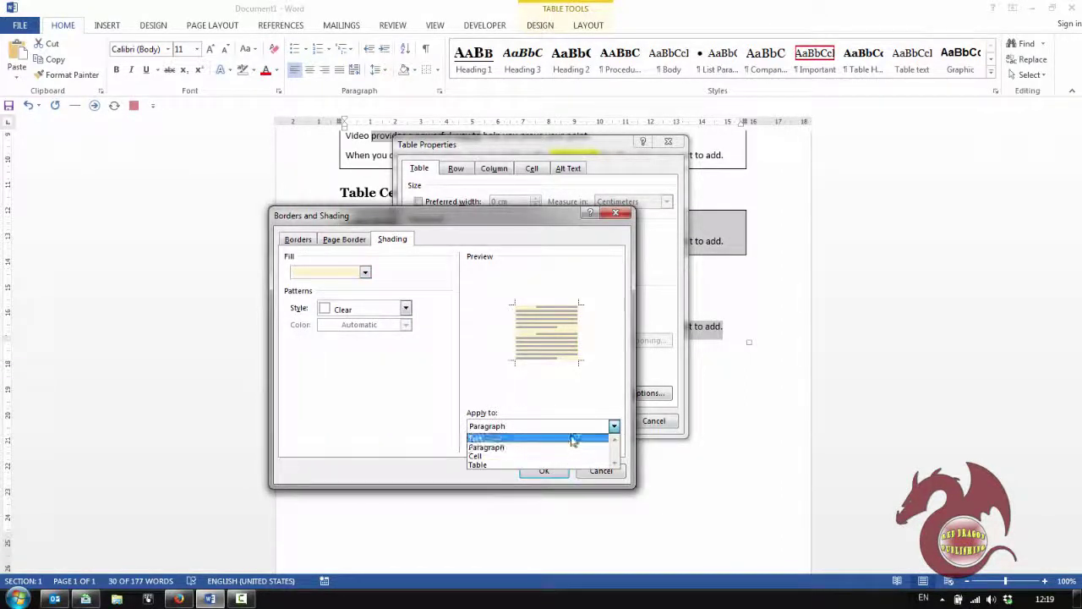
left_click(573, 438)
left_click(547, 470)
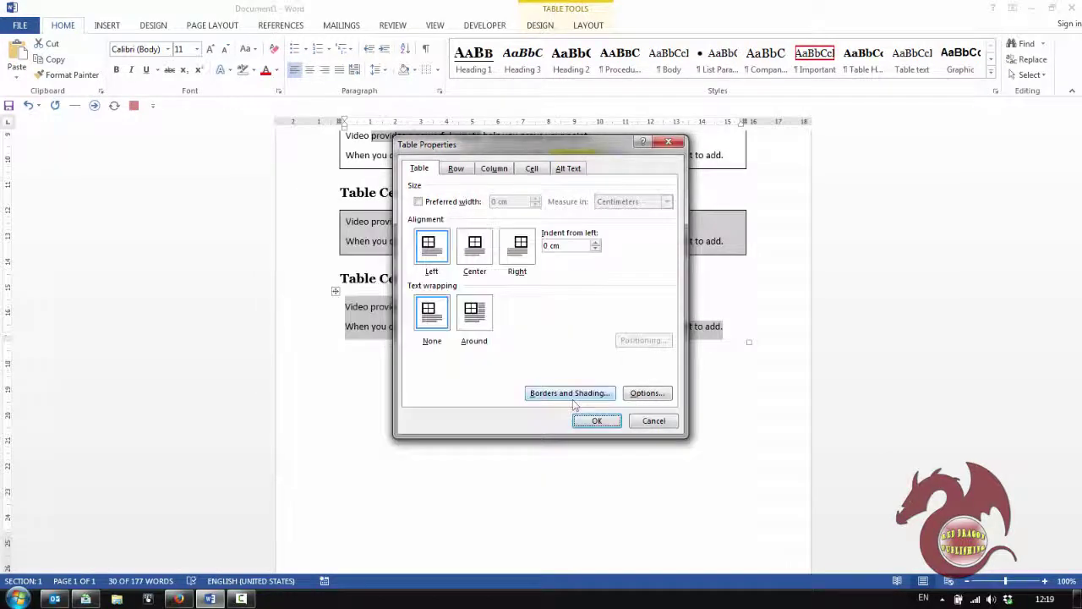
left_click(594, 421)
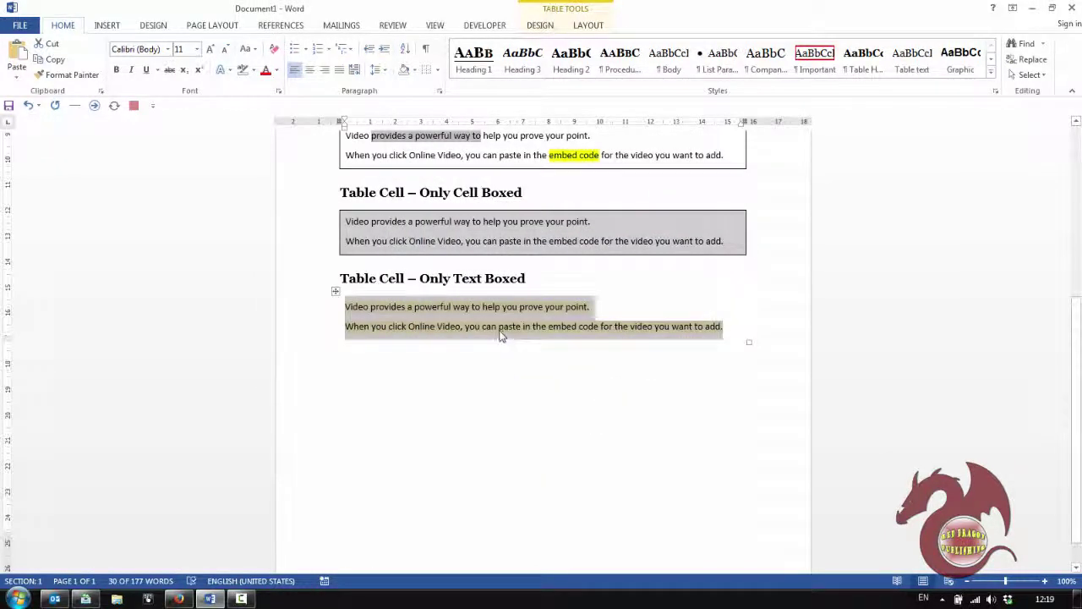
left_click(499, 328)
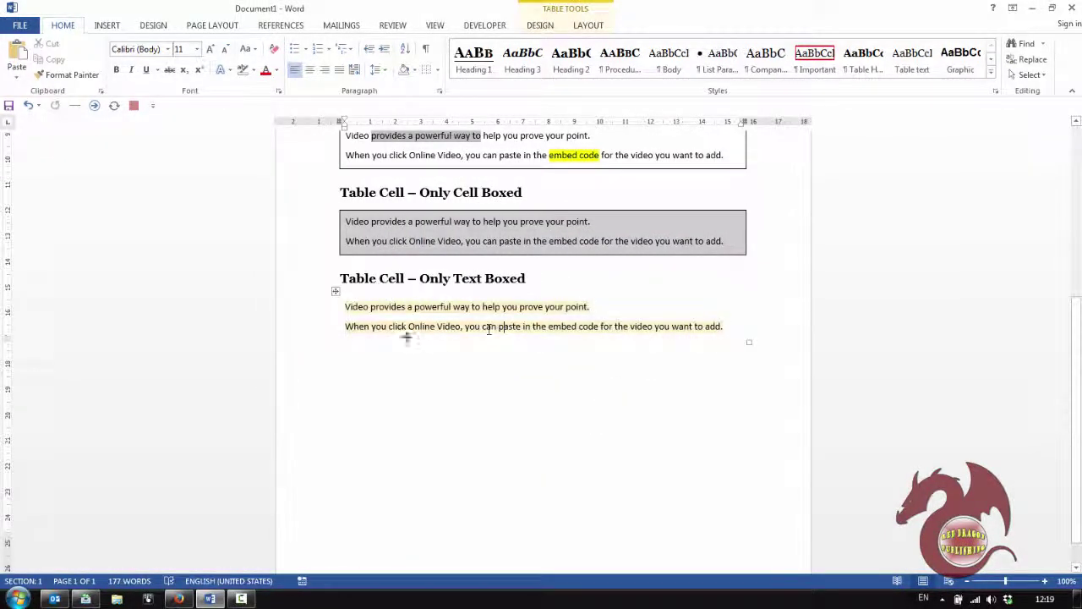
left_click(704, 349)
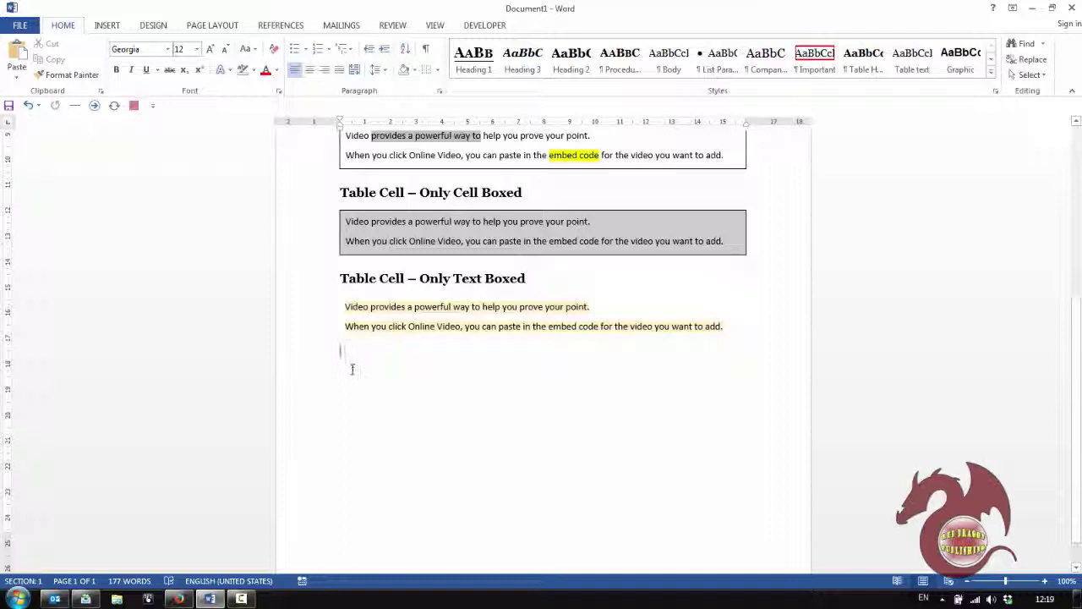
Step: Type 'Shaded Style' as a Heading 2 and start an empty Normal paragraph beneath it
type("Shaded")
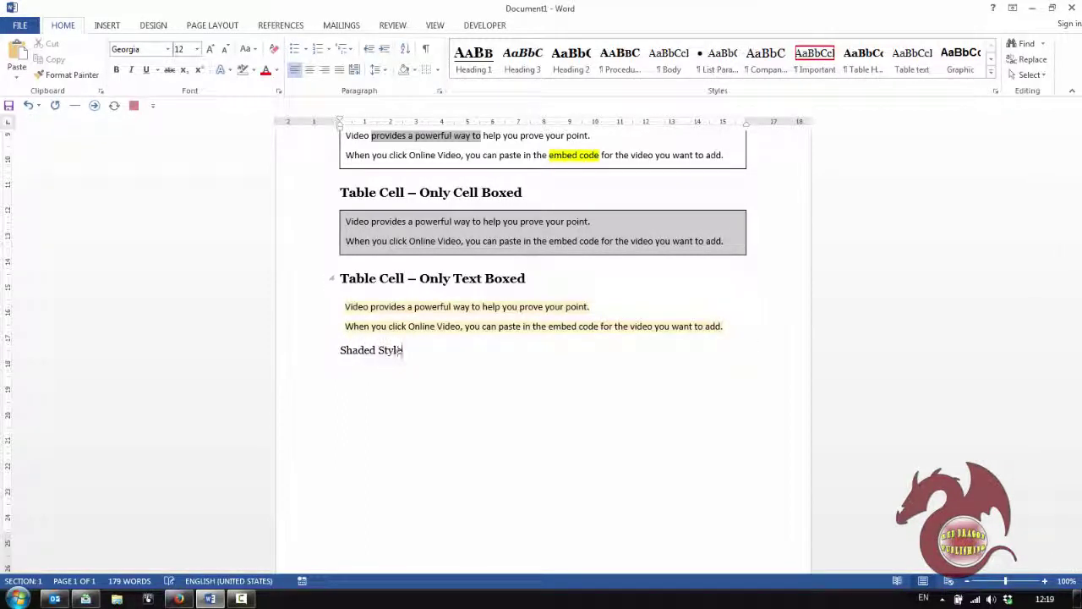
type(" Style")
key("ctrl+alt+2")
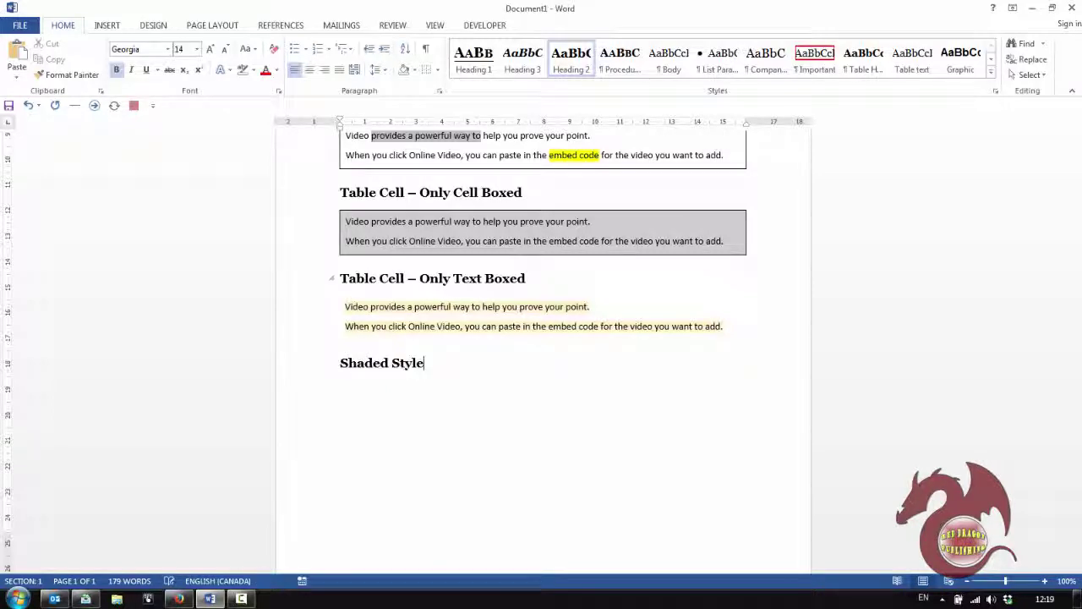
key("Return")
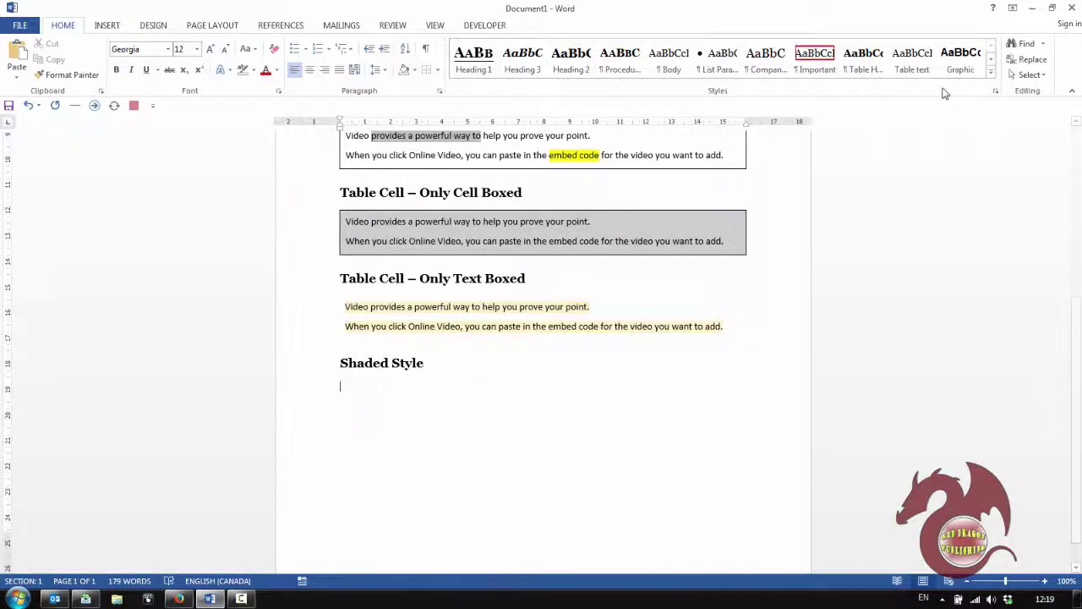
Step: Create paragraph style Style1, based on Normal in Georgia 12, with shading set in its Border options
left_click(991, 75)
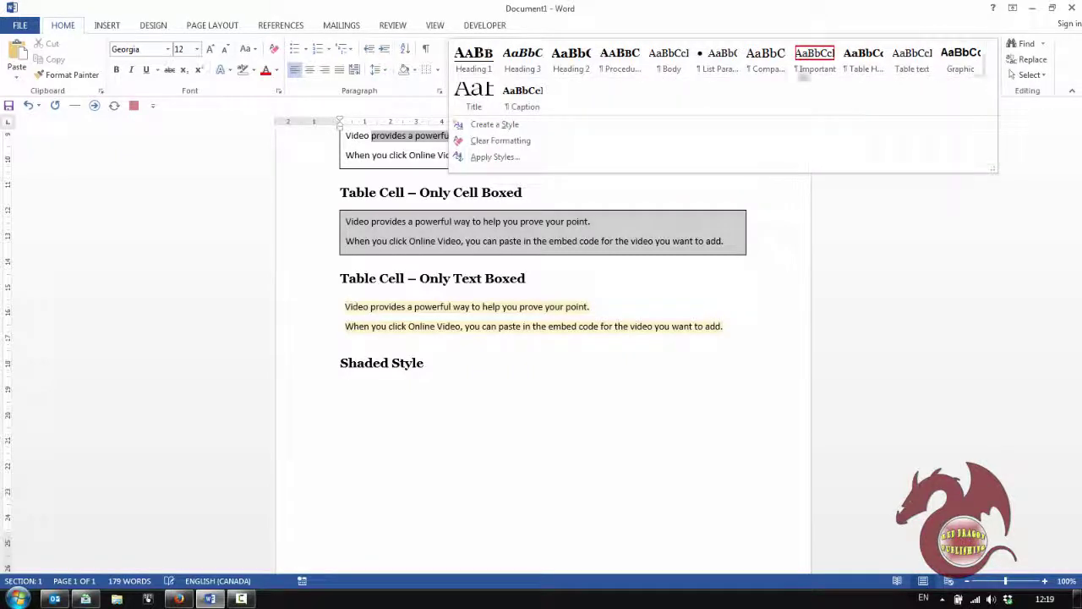
left_click(497, 126)
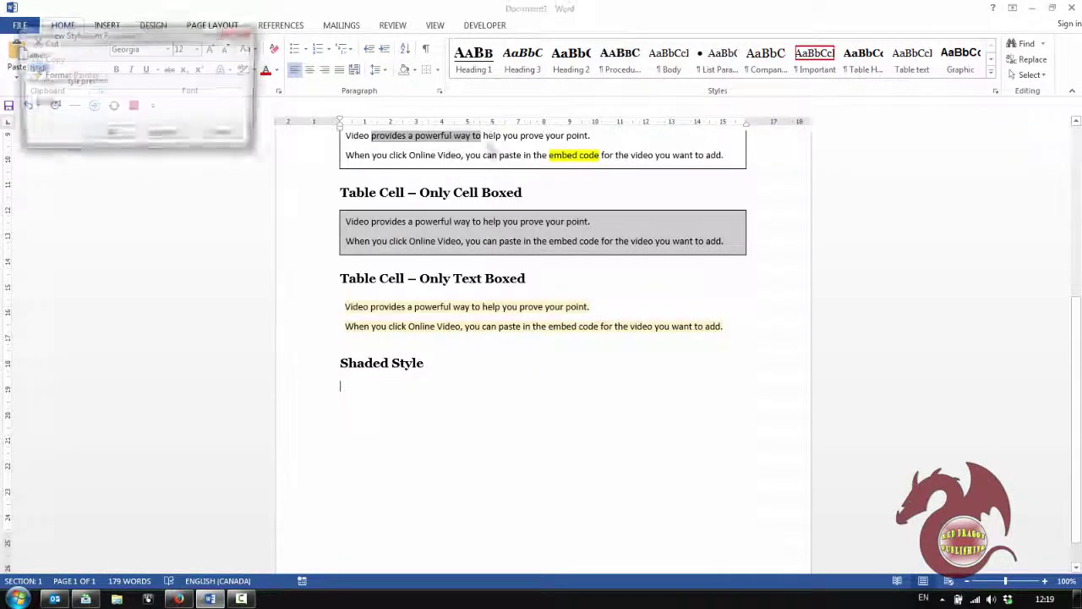
left_click(151, 137)
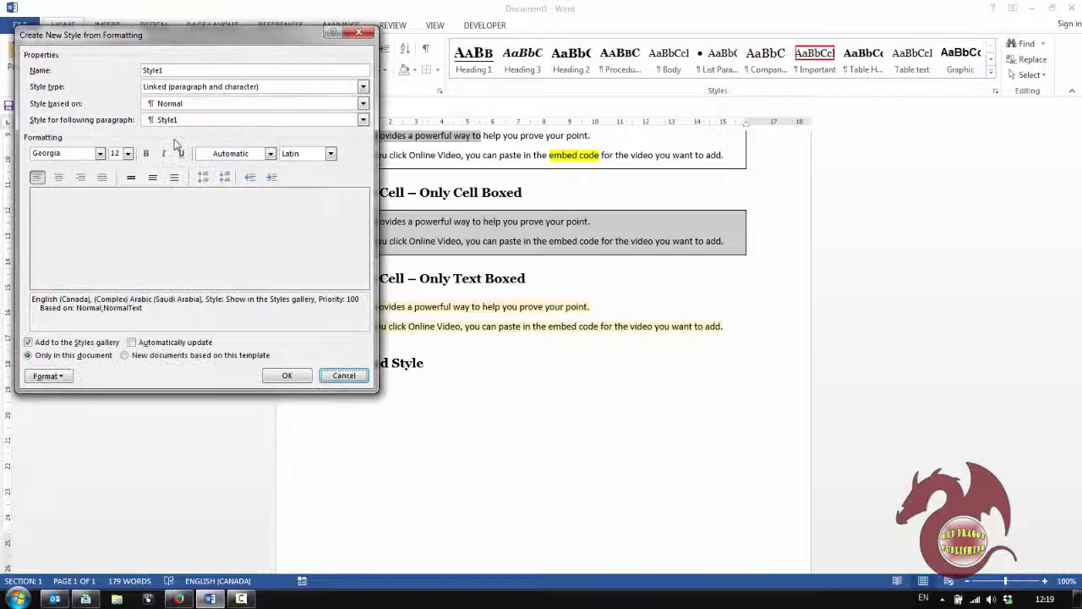
left_click(47, 375)
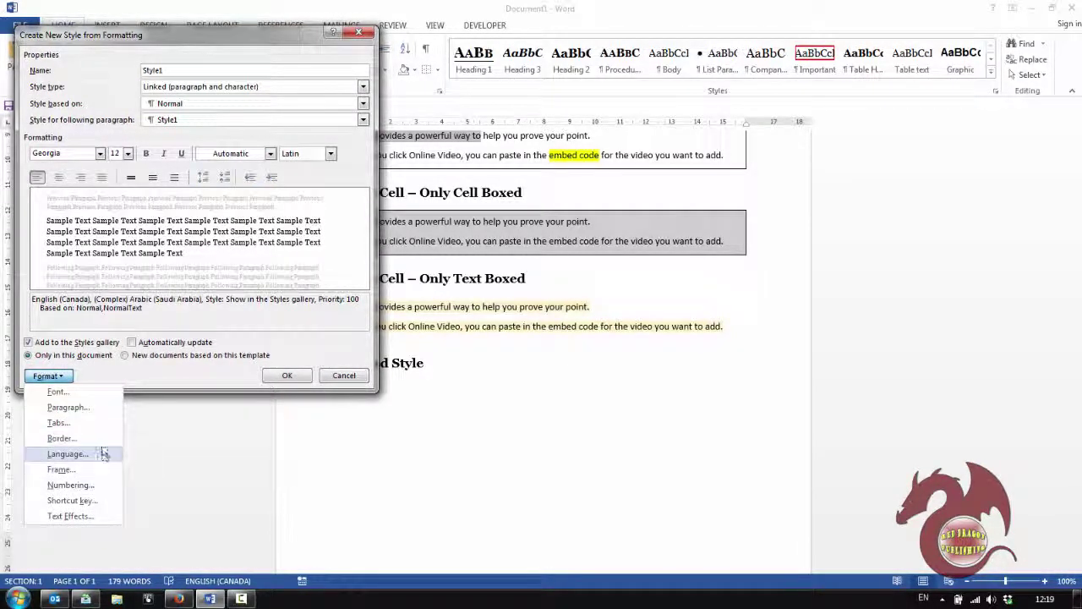
left_click(93, 438)
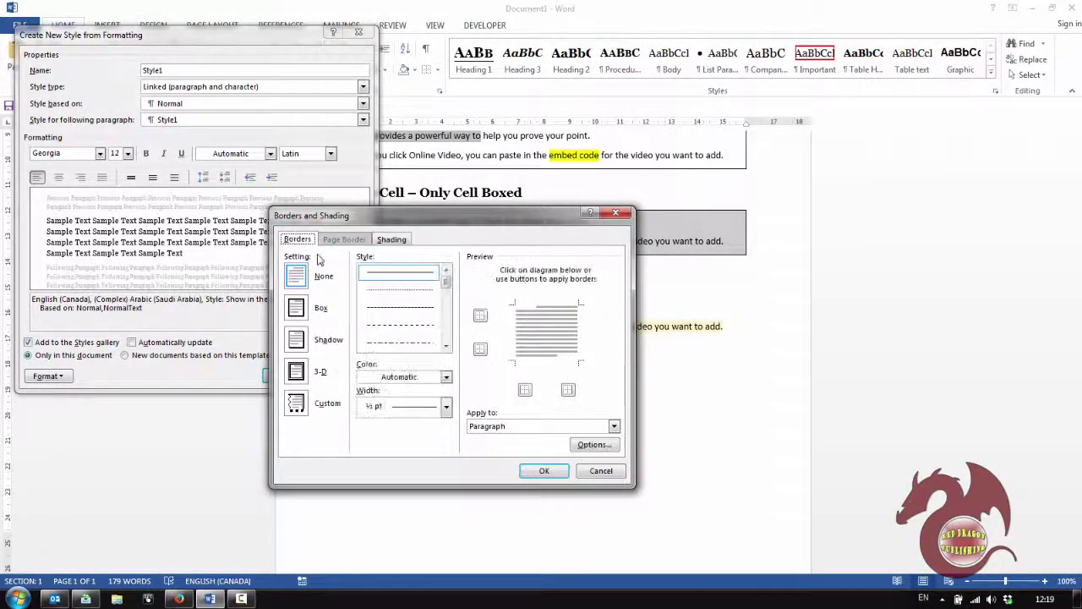
left_click(392, 240)
left_click(543, 470)
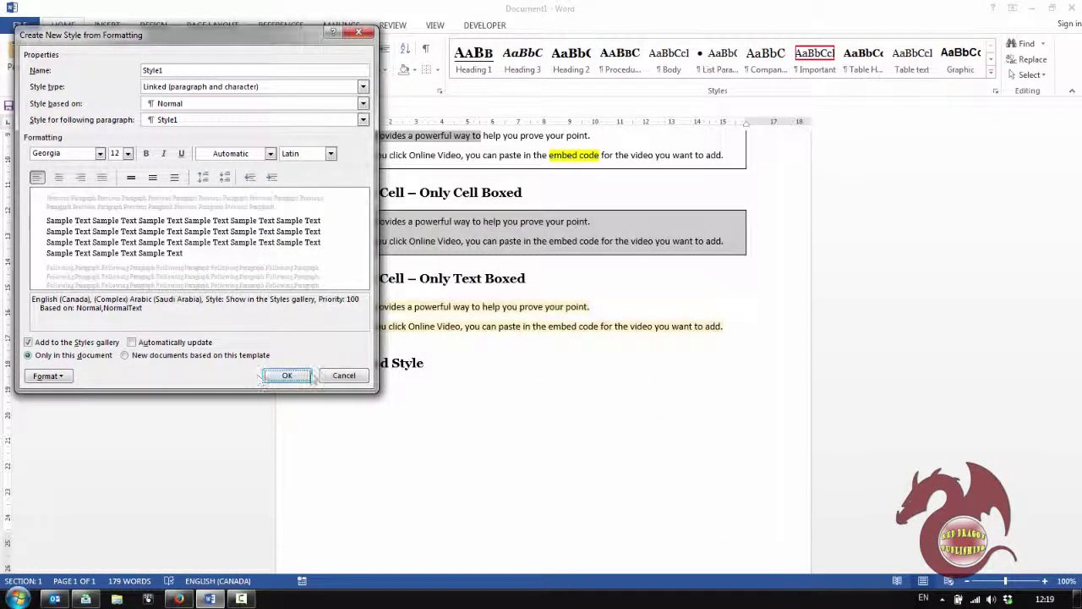
left_click(287, 375)
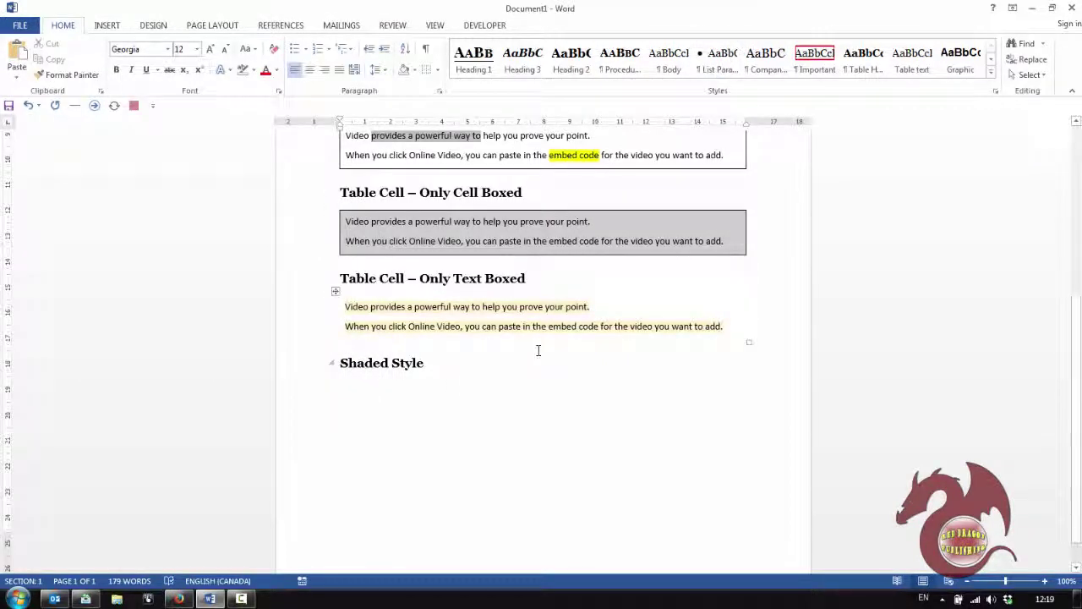
Step: Paste the two example lines under Shaded Style and apply the ShadedText style to them
key("ctrl+shift+s")
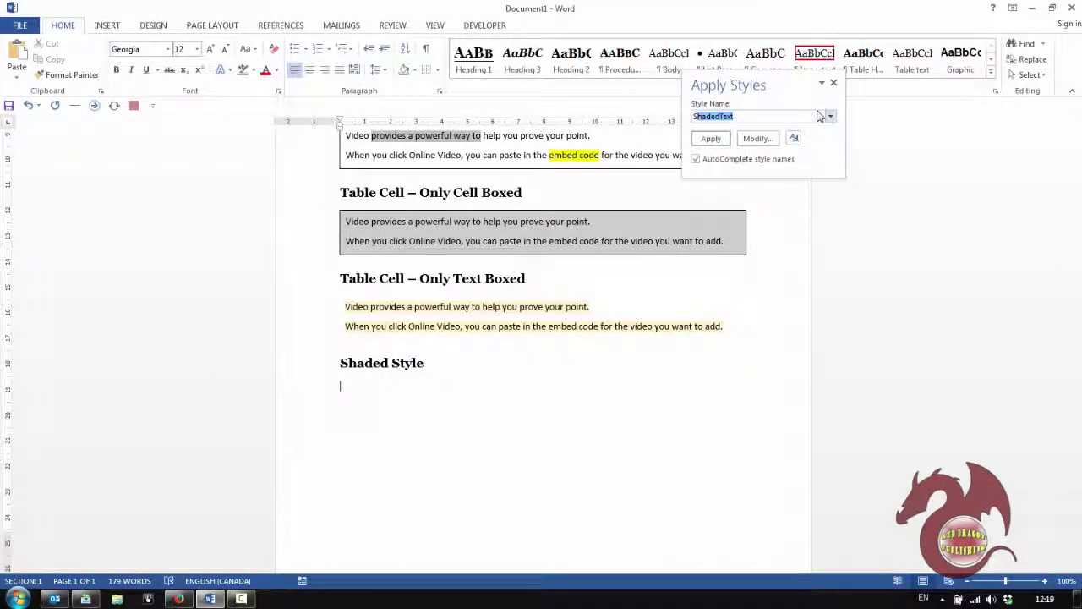
left_click(368, 387)
type("Video provides a powerful way to help you prove your point. When you click Online Video, you can paste in the embed code for the video you want to add.")
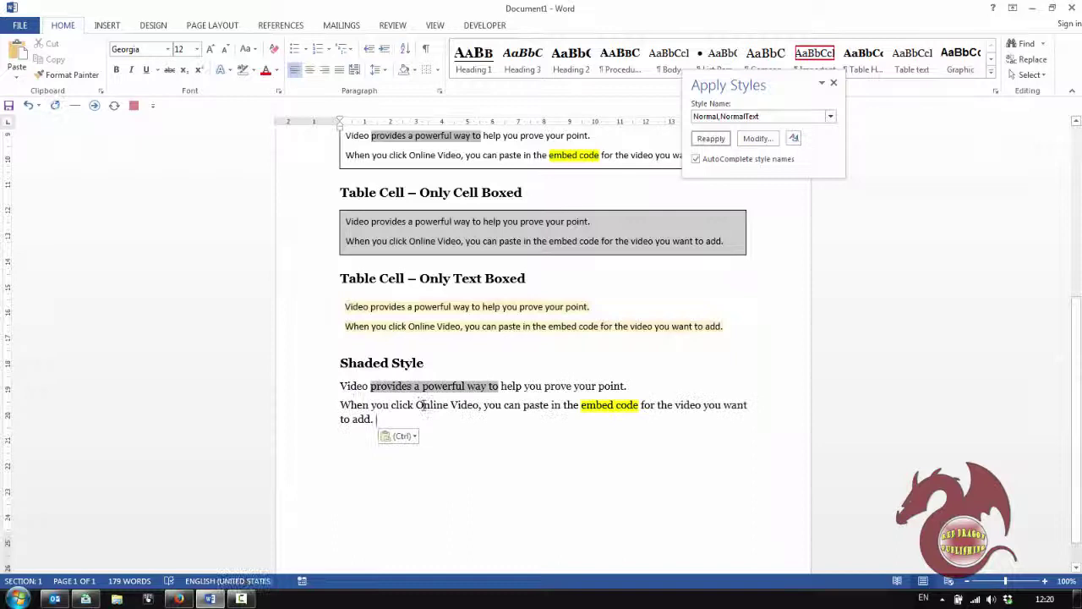
left_click_drag(377, 419, 339, 386)
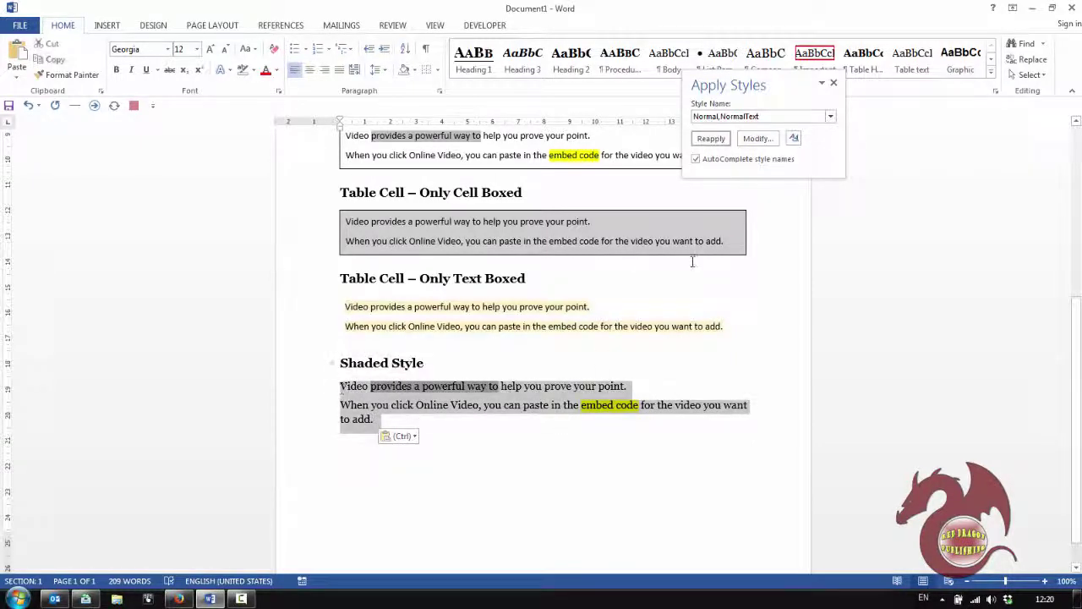
left_click(757, 116)
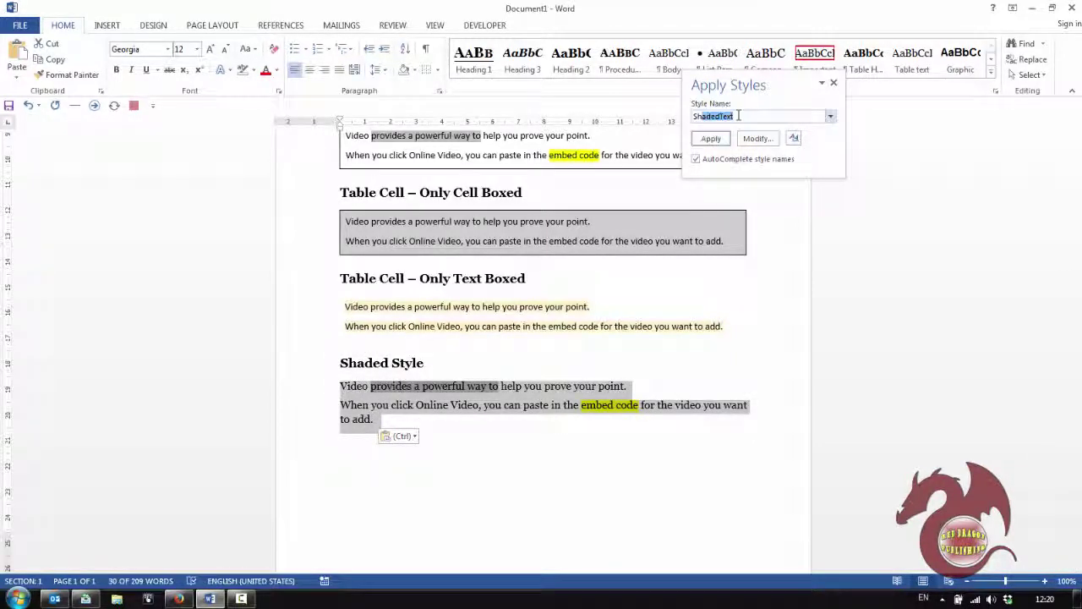
type("Sha")
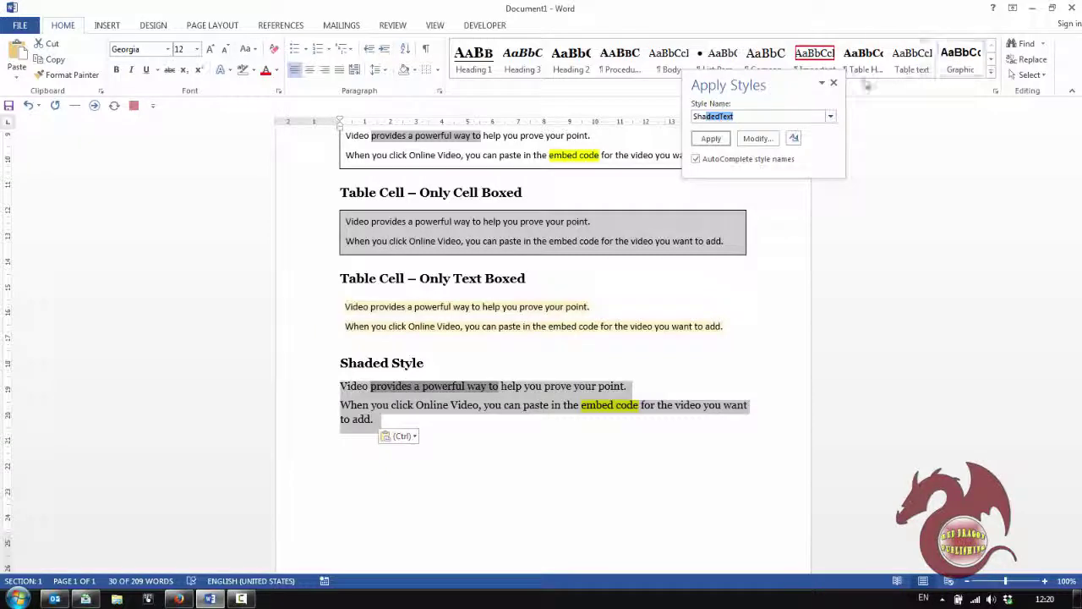
left_click(710, 138)
Step: Start a new 'Text Frame' line below the shaded box
left_click(518, 447)
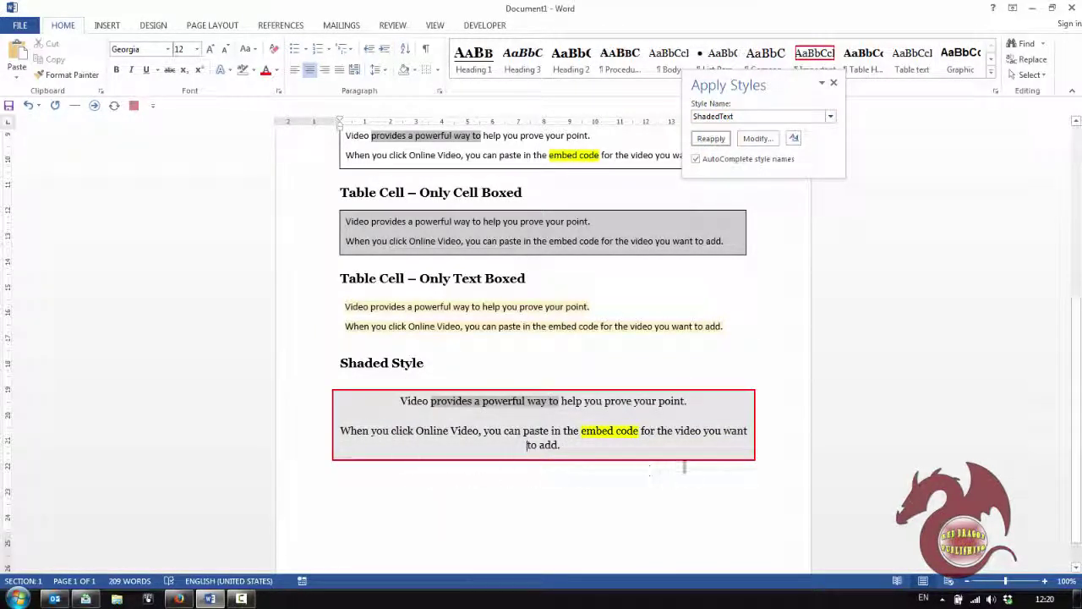
key("Return")
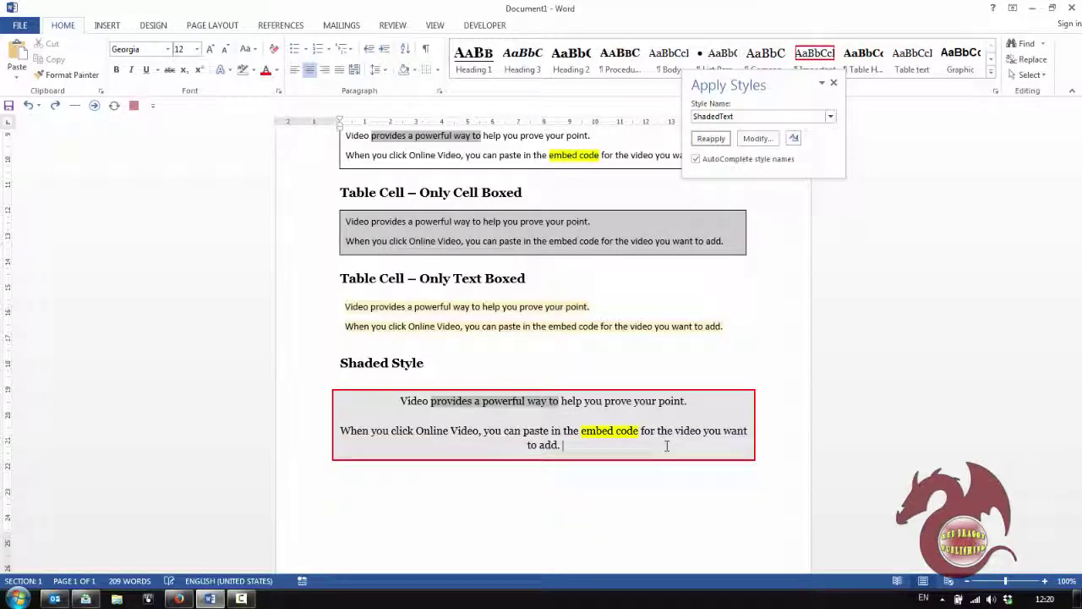
type("Text Frame")
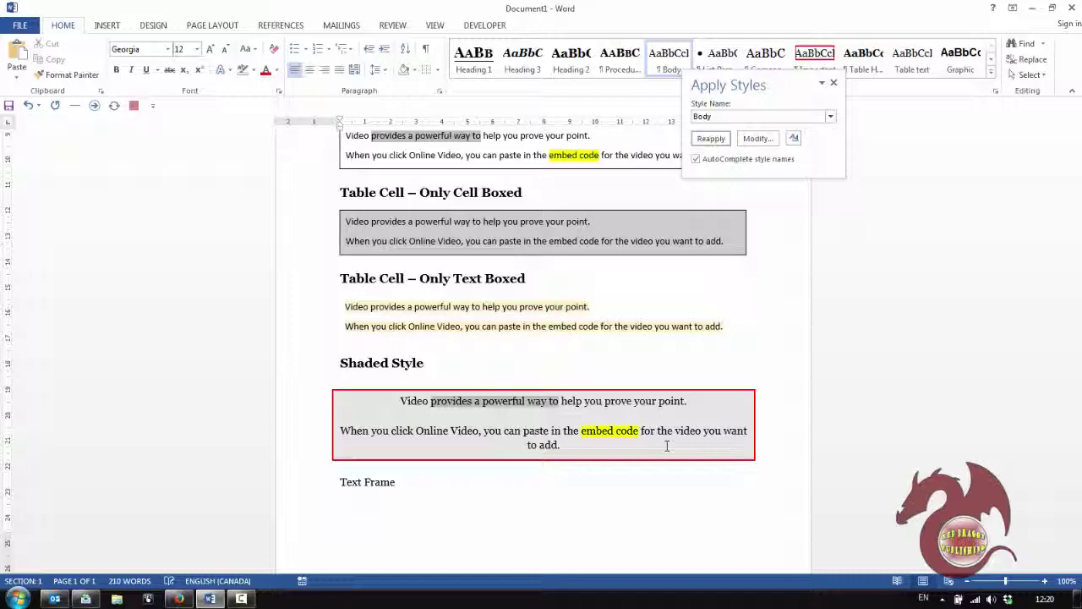
Step: Make 'Text Frame' a Heading 2 and insert a Simple Text Box below it
key("ctrl+alt+2")
left_click(106, 25)
left_click(758, 74)
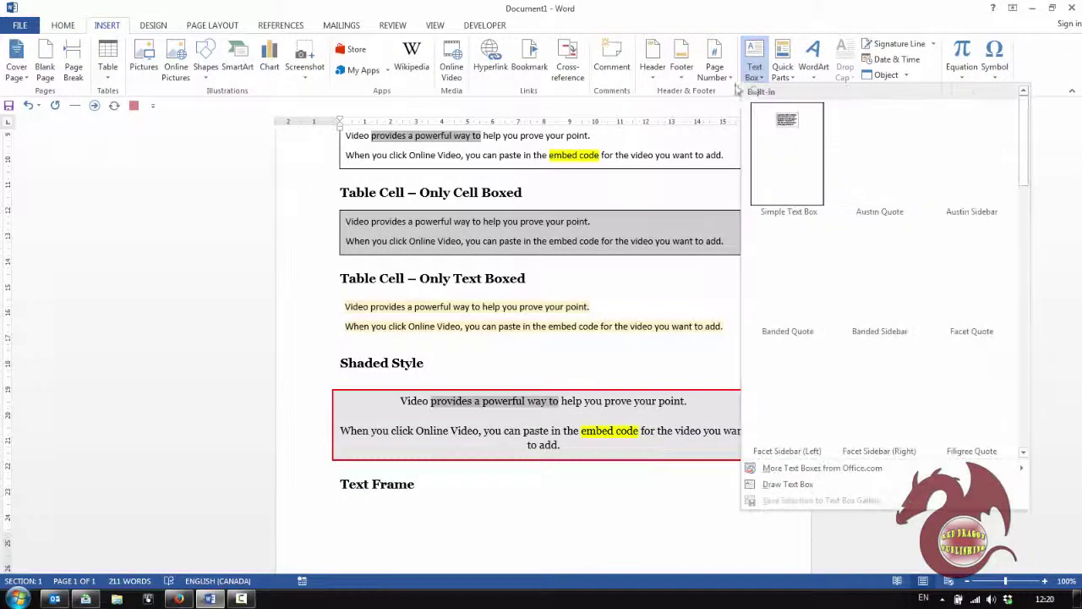
left_click(798, 174)
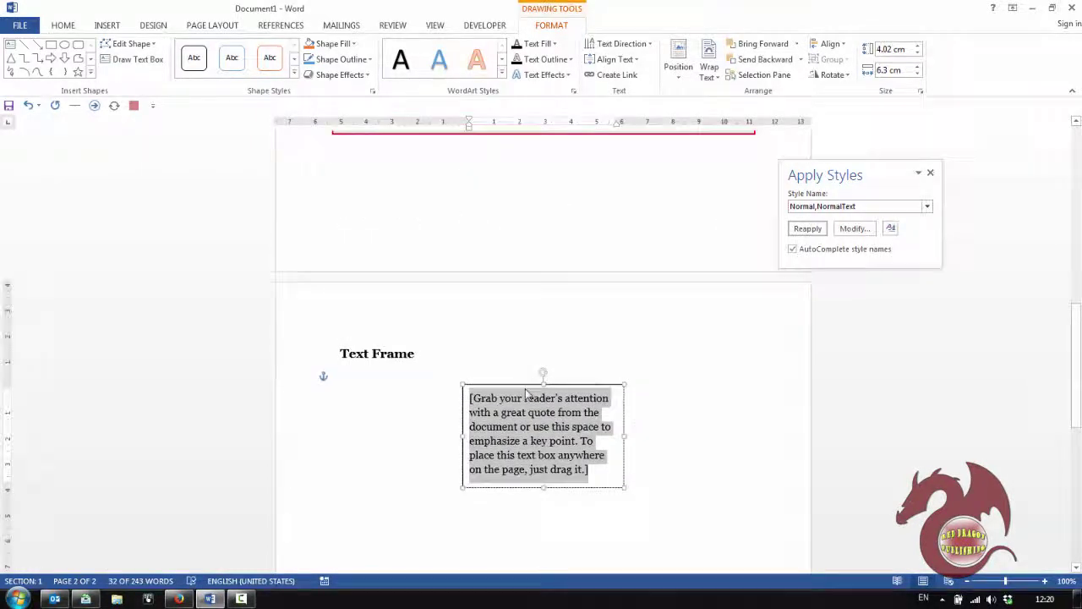
Step: Bring up the Format Shape settings for the new text box
left_click(521, 383)
right_click(523, 383)
left_click(571, 375)
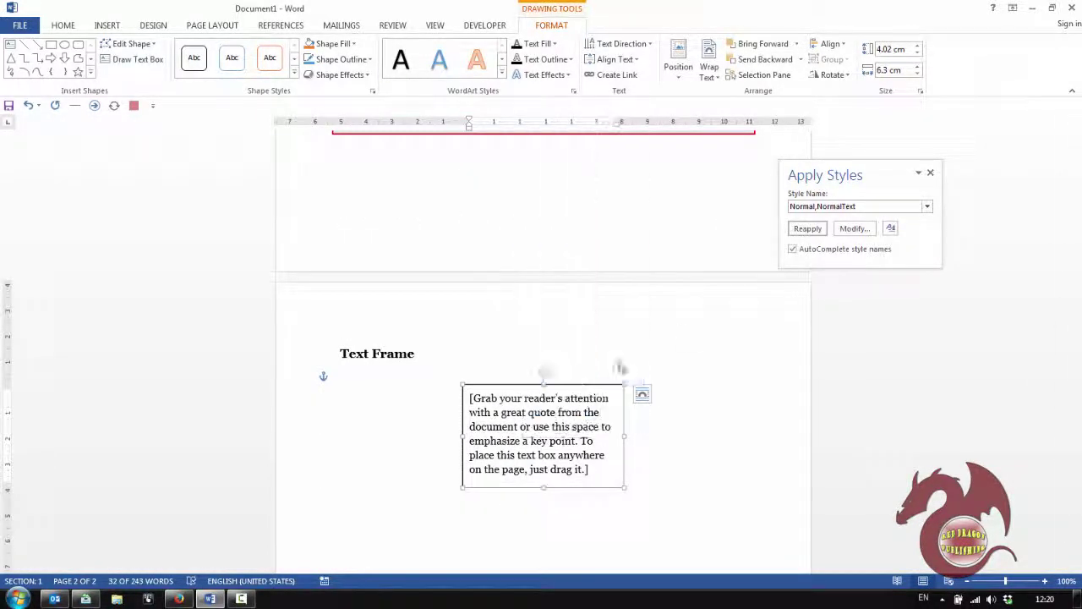
Step: Give the text box outline 23% transparency and a 4 pt width
left_click_drag(912, 167, 700, 159)
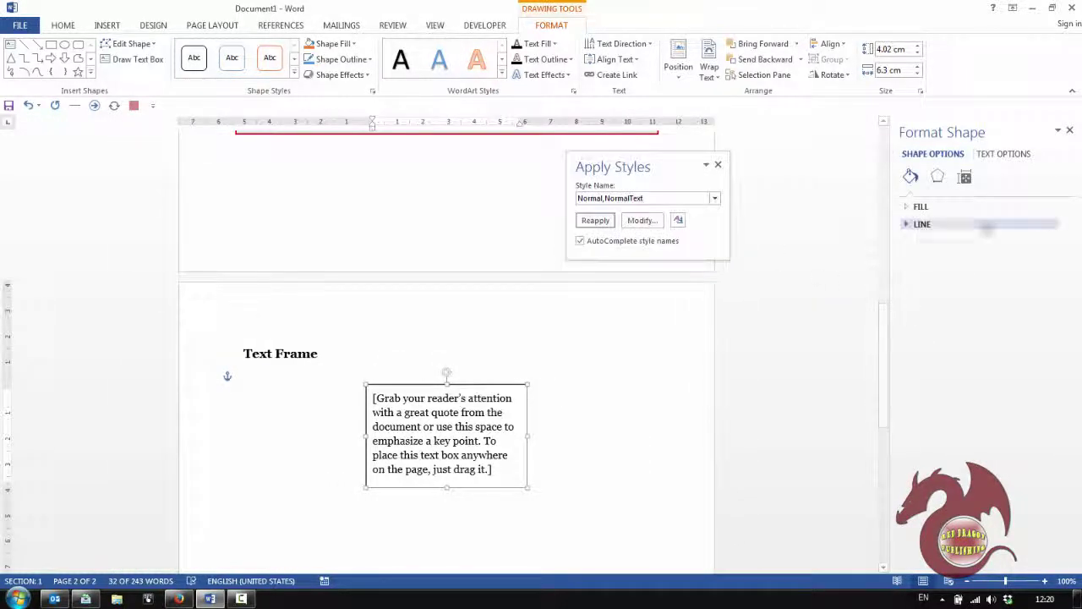
left_click(920, 224)
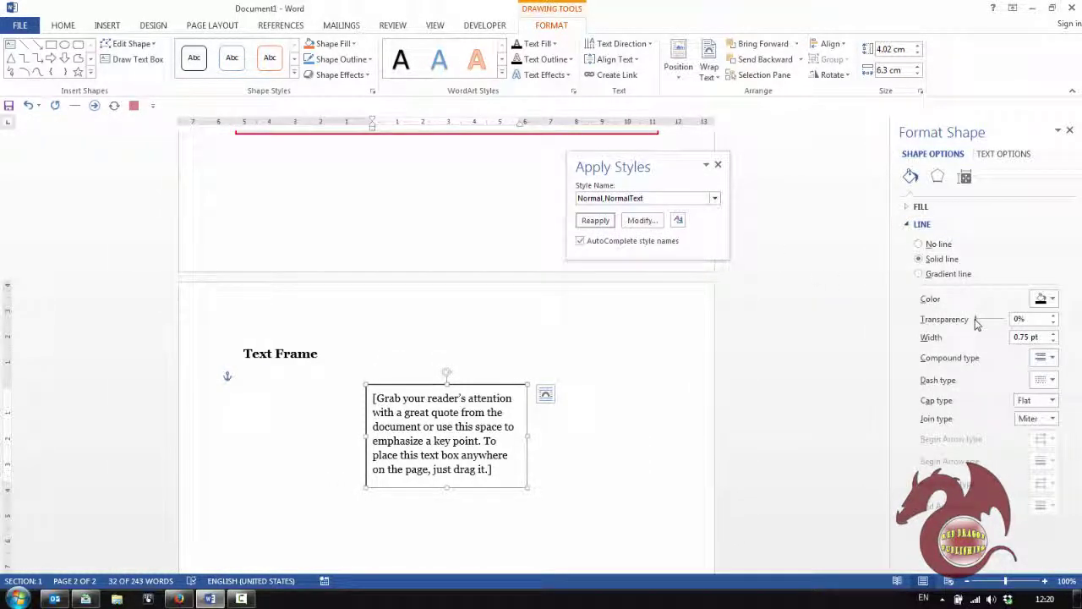
left_click_drag(976, 318, 983, 321)
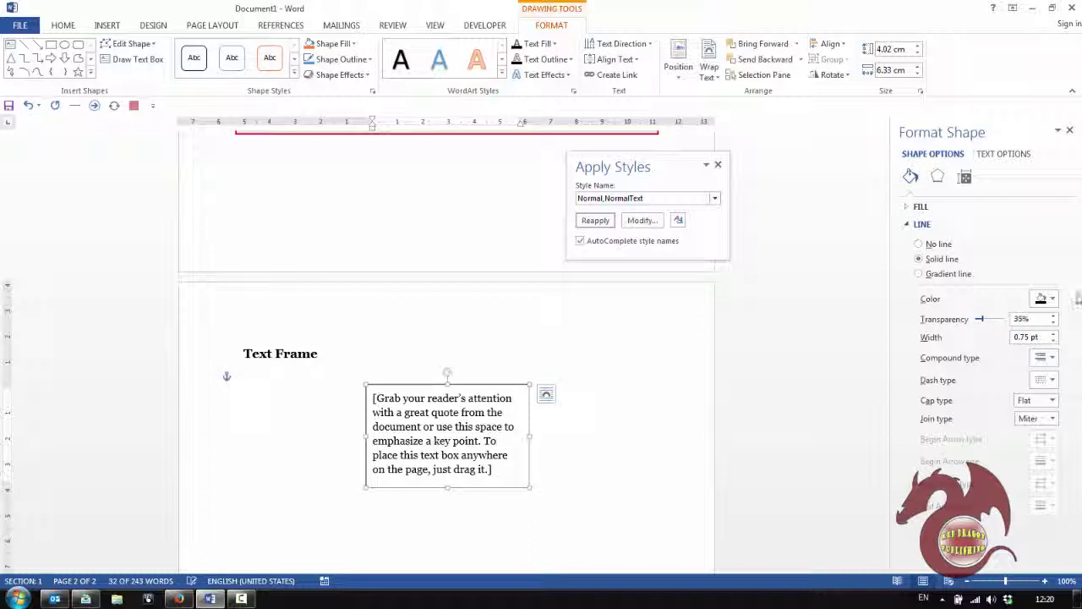
left_click(1054, 335)
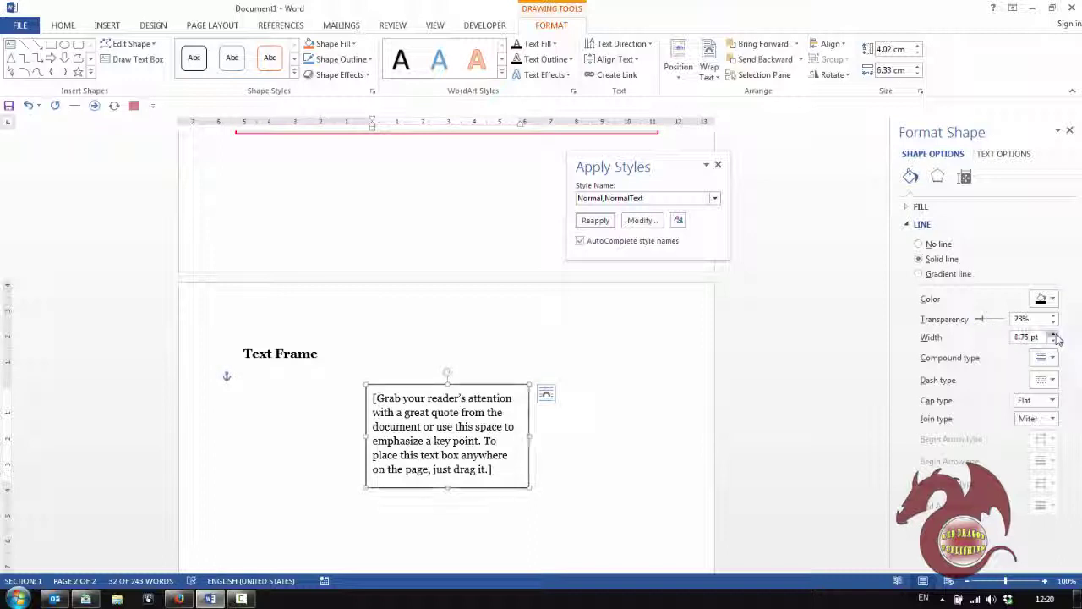
left_click(1054, 335)
left_click(1054, 334)
left_click(1054, 334)
left_click(1054, 336)
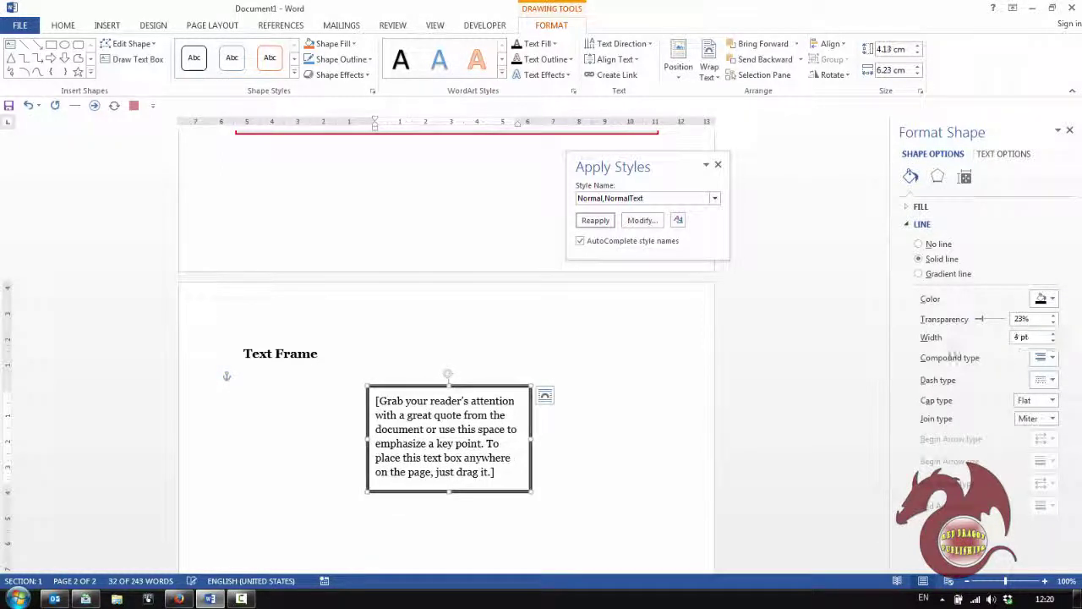
Step: Select the box text and preview Text Outline, Text Fill and Text Effects options without applying
triple_click(397, 405)
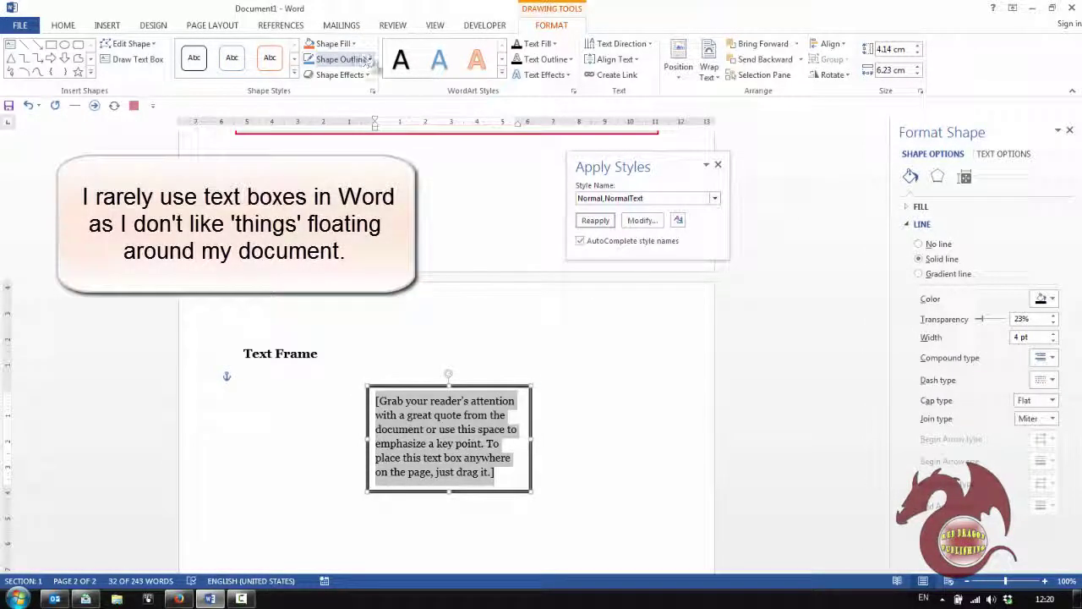
left_click(571, 59)
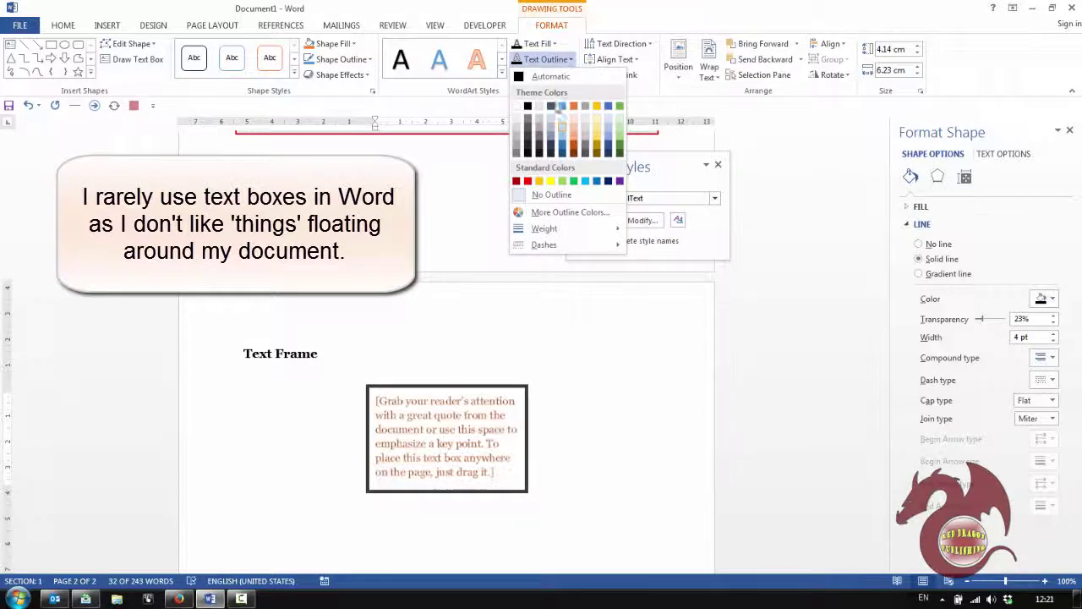
left_click(554, 43)
left_click(553, 43)
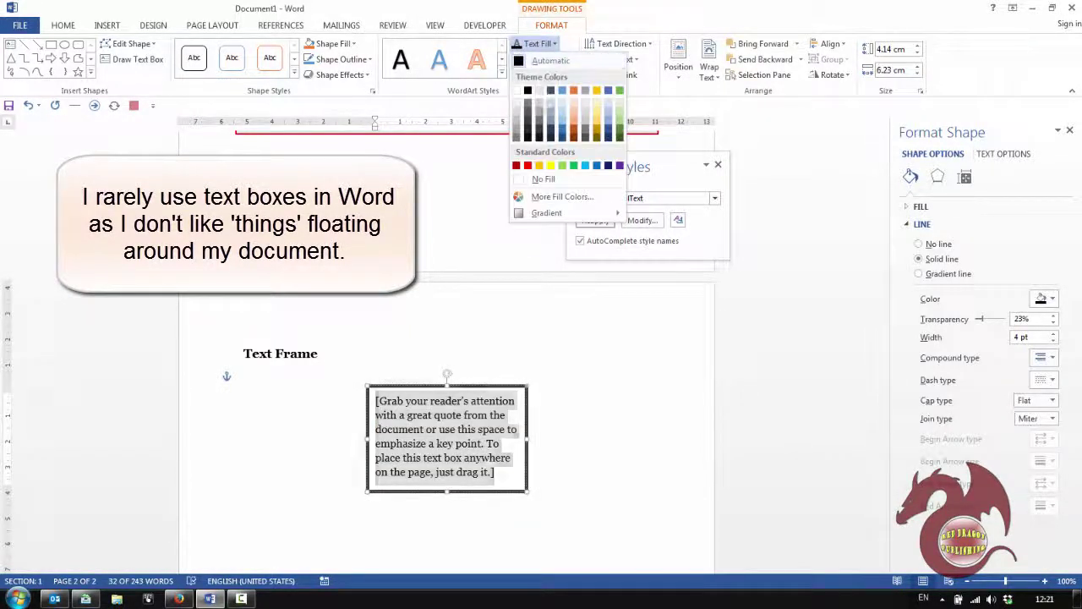
left_click(534, 135)
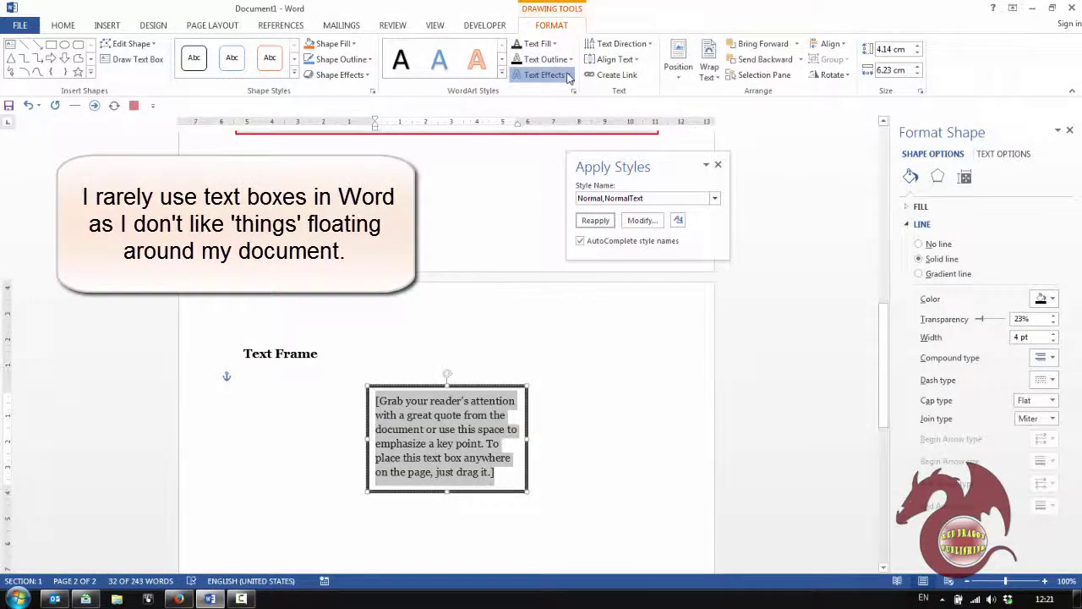
left_click(545, 75)
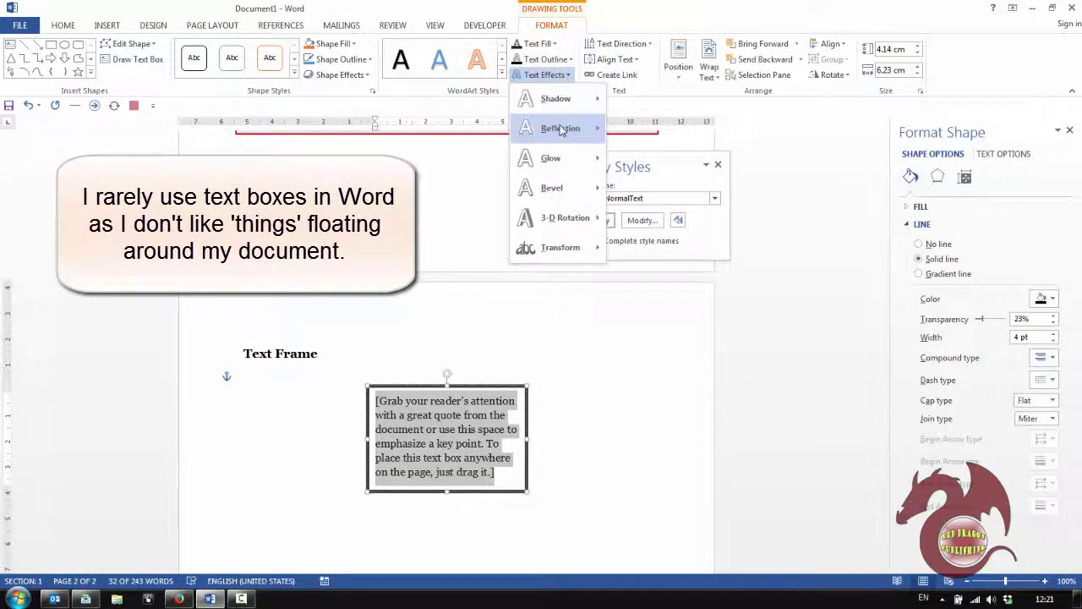
Step: Highlight the text box's placeholder quote in yellow and deselect the box
left_click(69, 29)
left_click(68, 28)
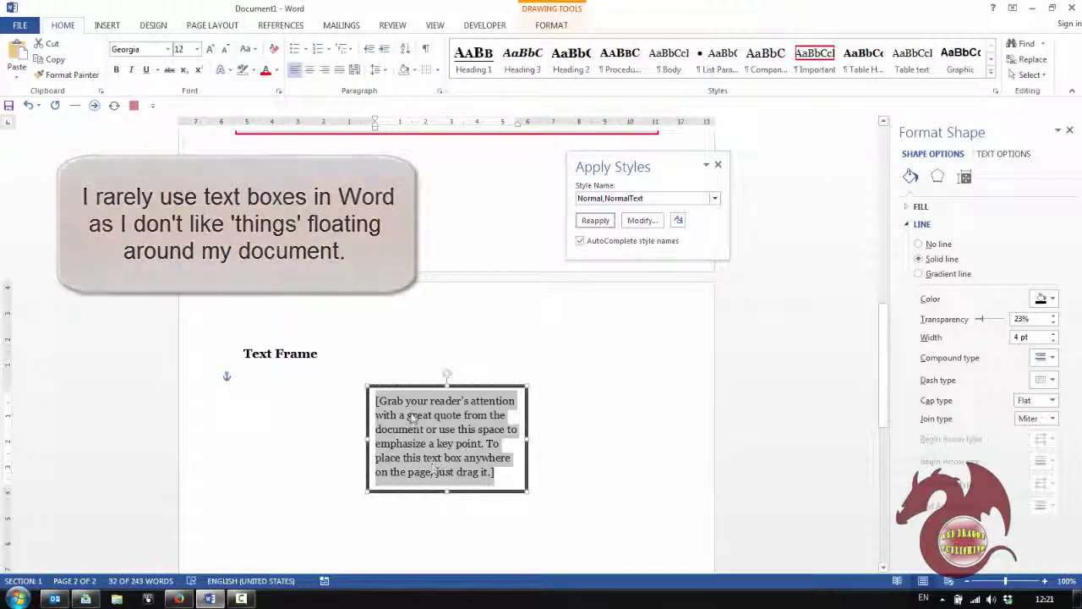
left_click(259, 71)
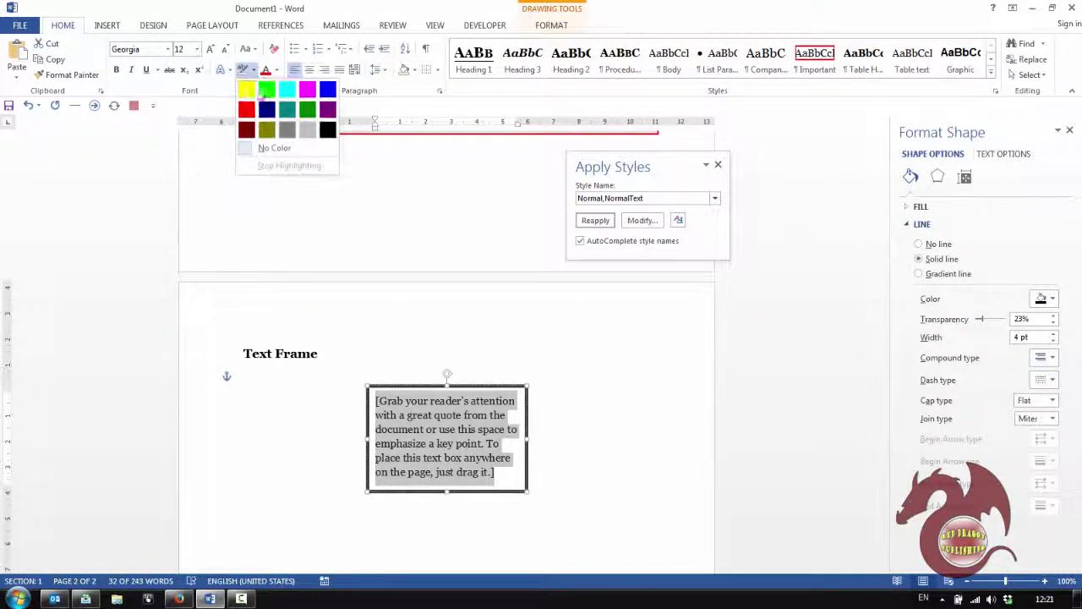
left_click(245, 89)
left_click(607, 415)
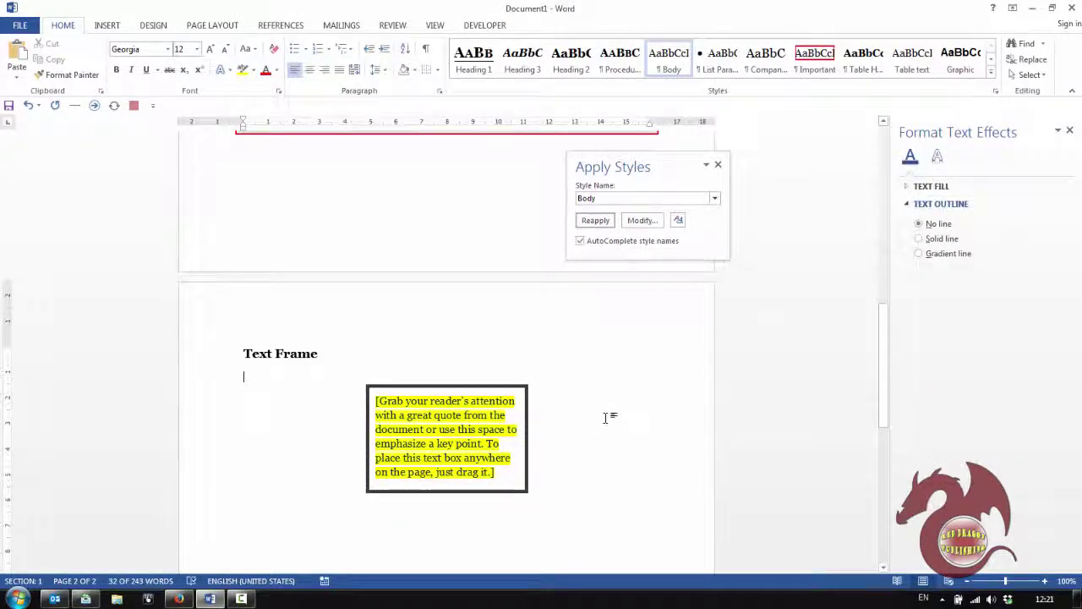
Step: Scroll back to the Shaded Style section and check its paragraph style
scroll(369, 283, "down", 4)
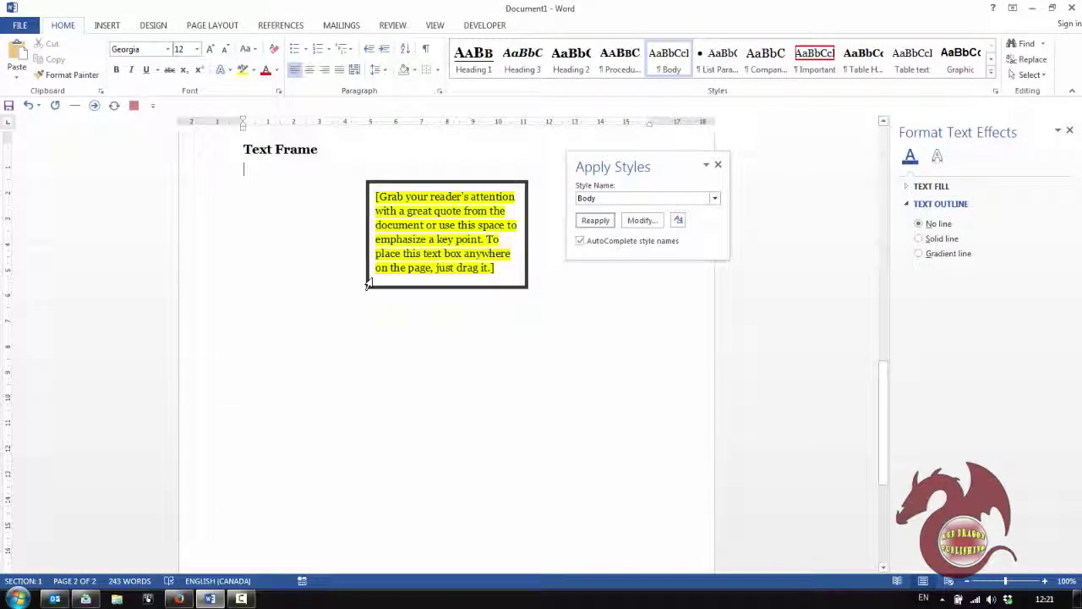
scroll(369, 284, "up", 10)
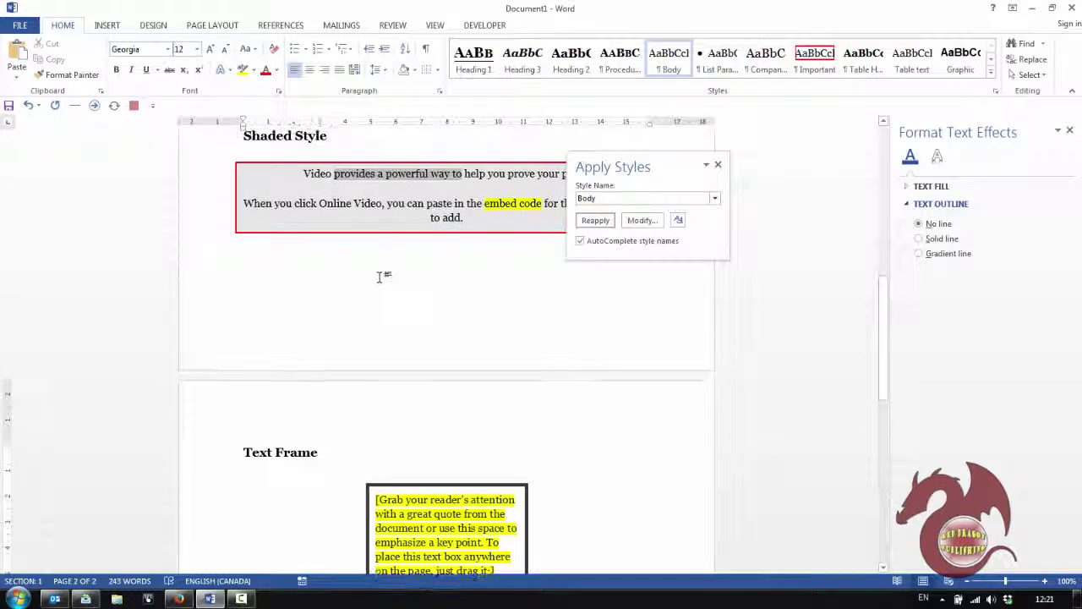
left_click(387, 476)
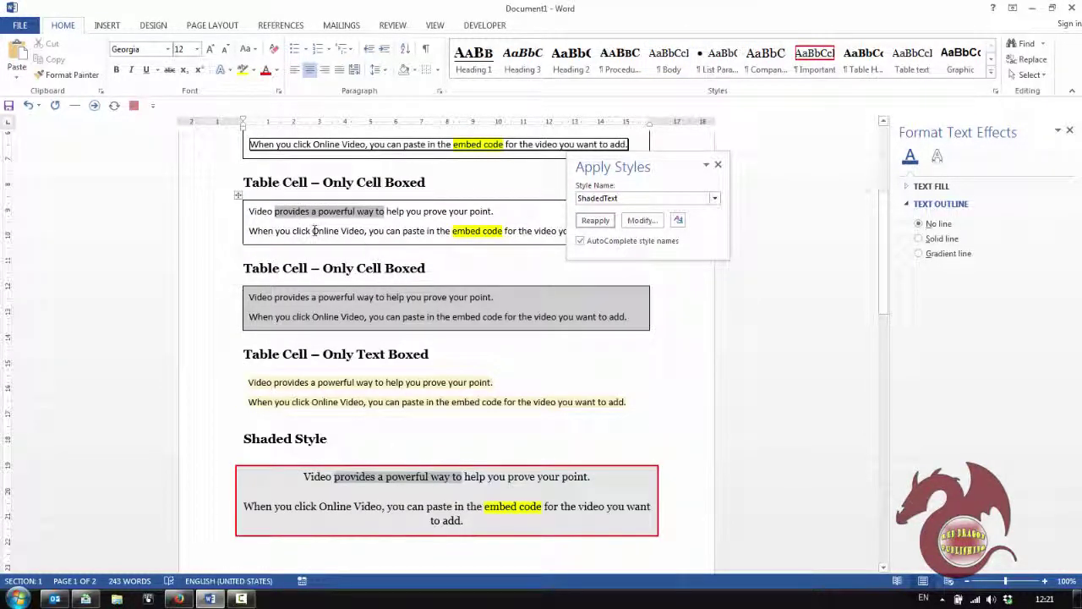
Step: Box only the words 'Online Video' via Table Properties > Borders and Shading, applied to Text
left_click_drag(314, 231, 365, 231)
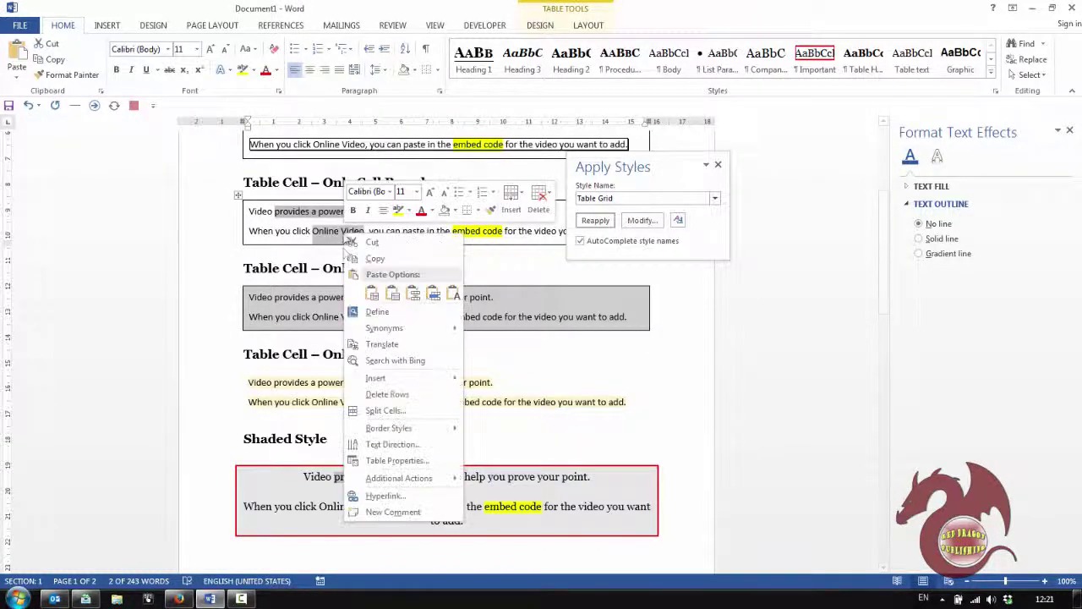
right_click(347, 235)
left_click(399, 460)
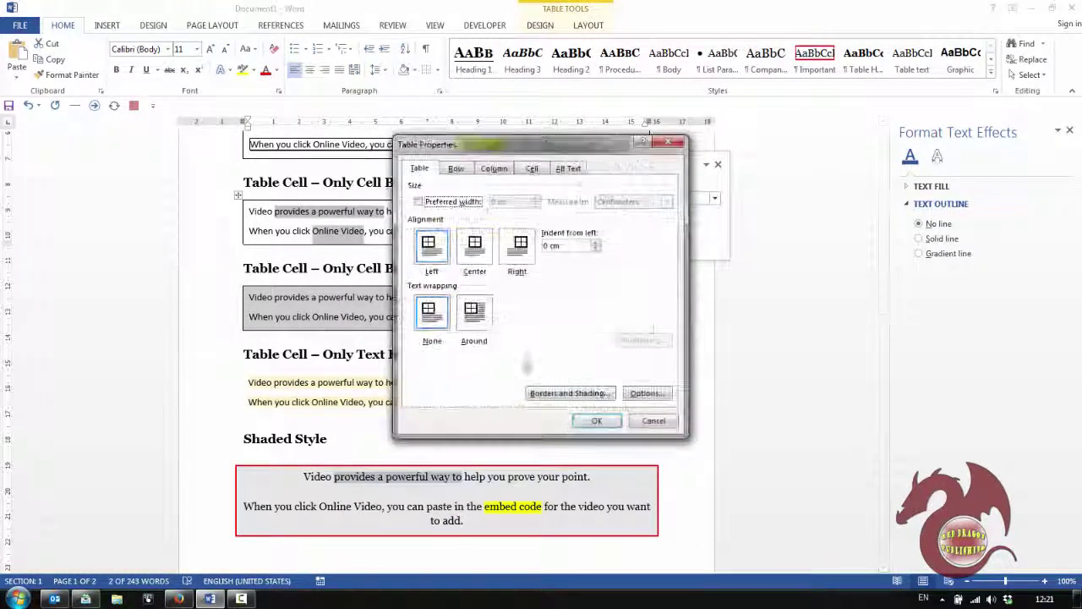
left_click(570, 392)
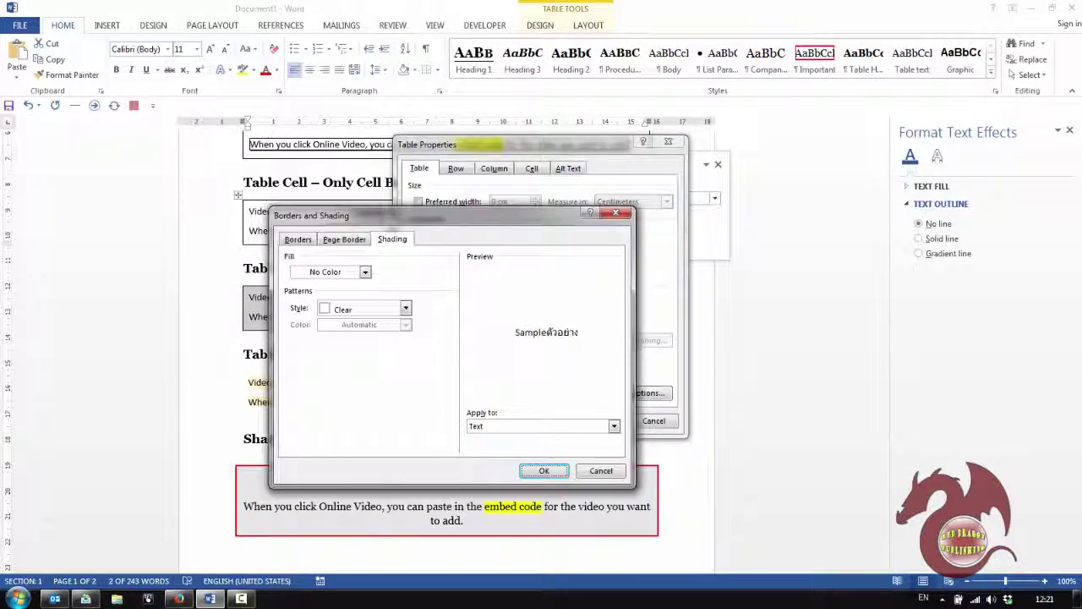
left_click(297, 239)
left_click(555, 426)
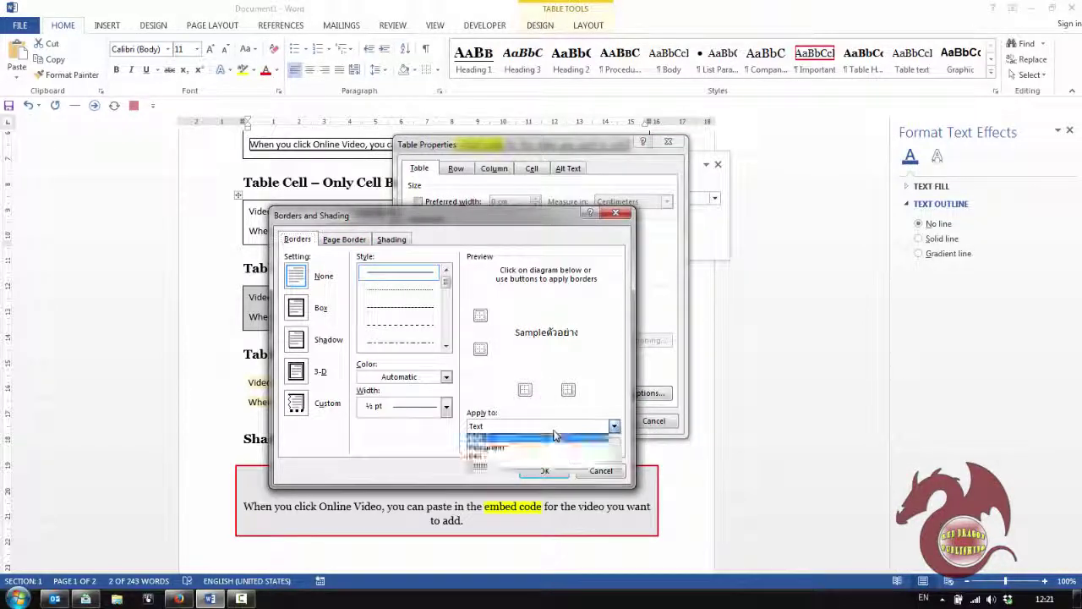
left_click(533, 437)
left_click(296, 308)
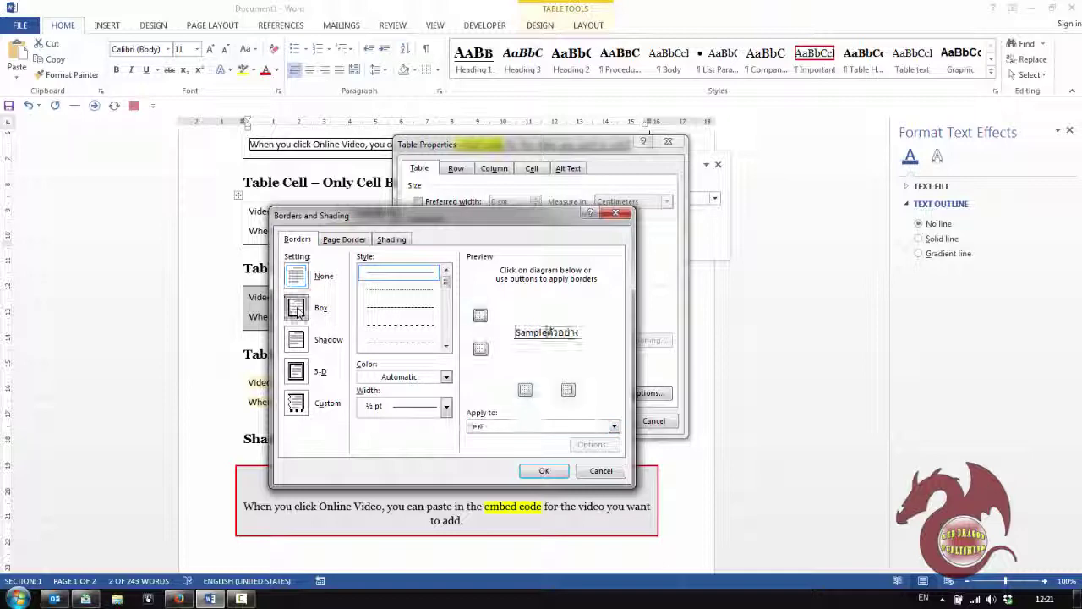
left_click(544, 471)
left_click(594, 423)
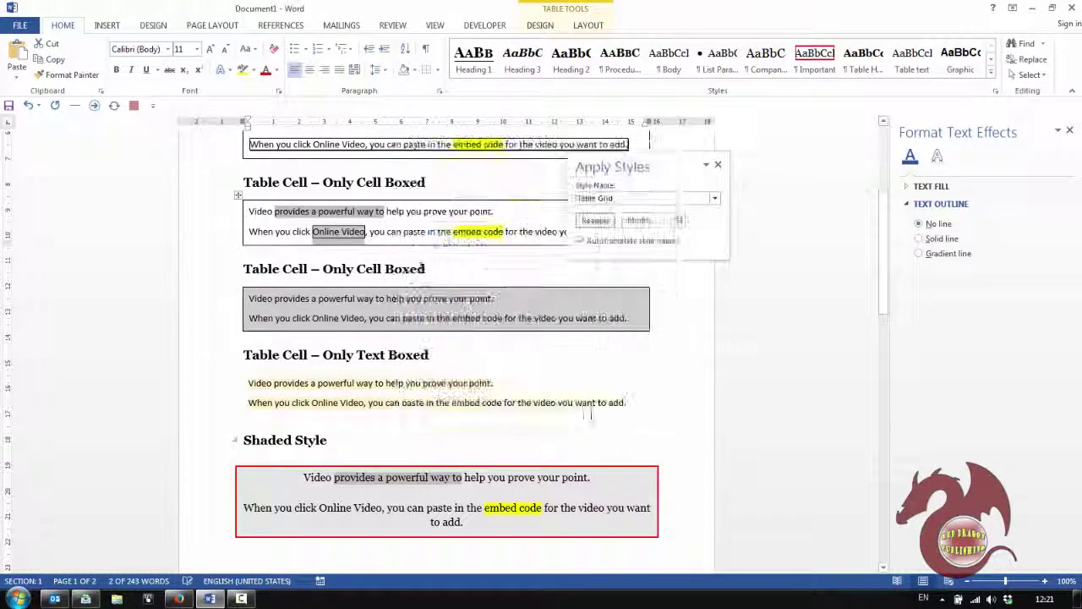